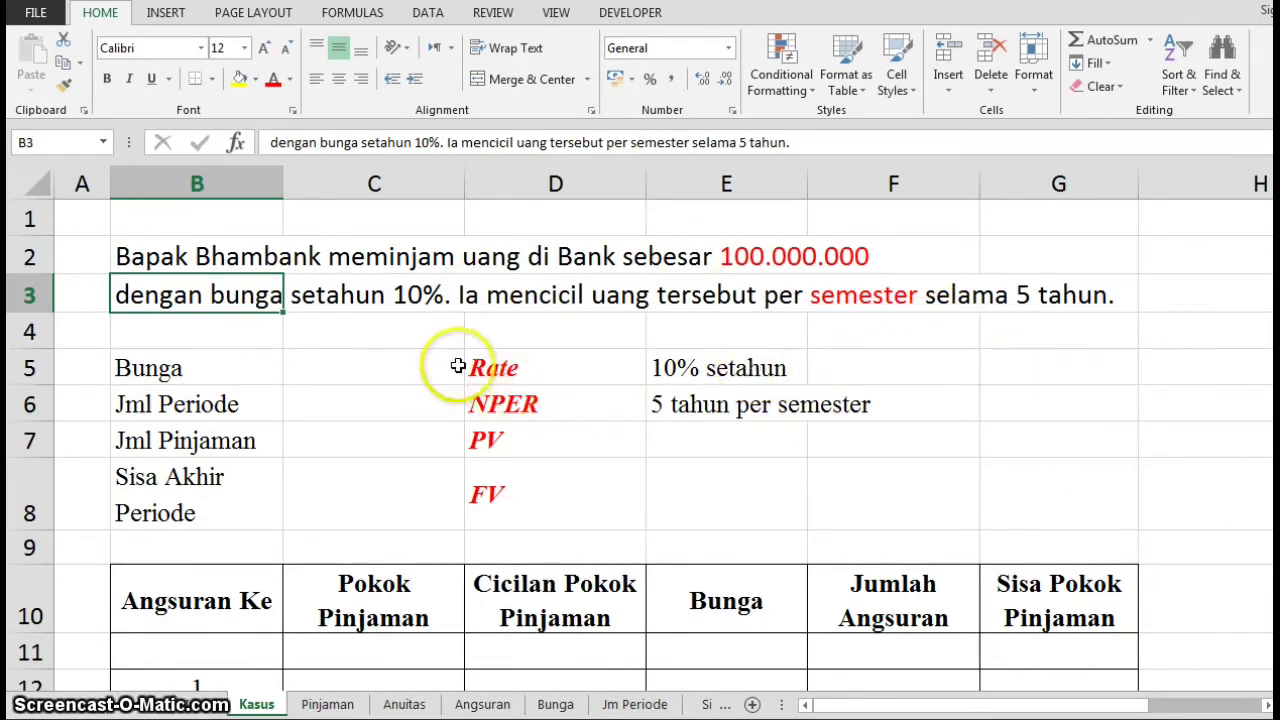
Enter the interest rate per semester in the Bunga cell C5 as =10%/2, keeping its Percentage format
click(447, 367)
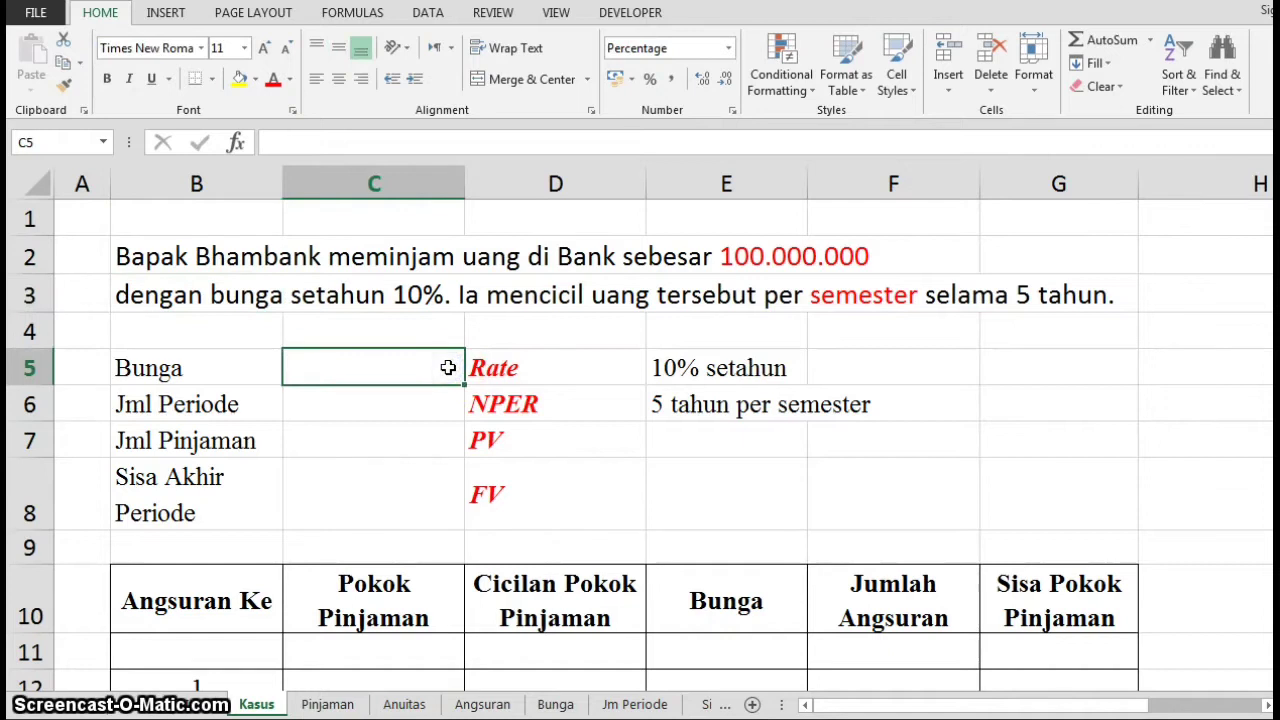
text(=10%/2)
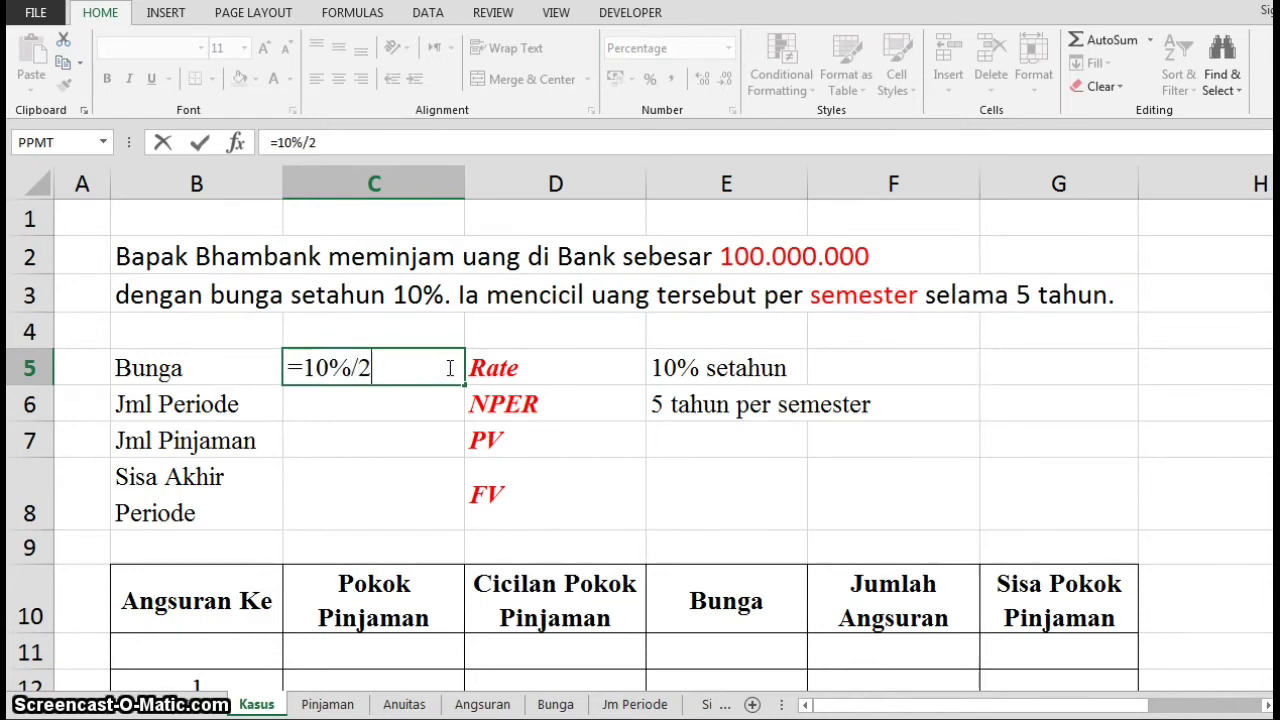
key(Return)
click(447, 368)
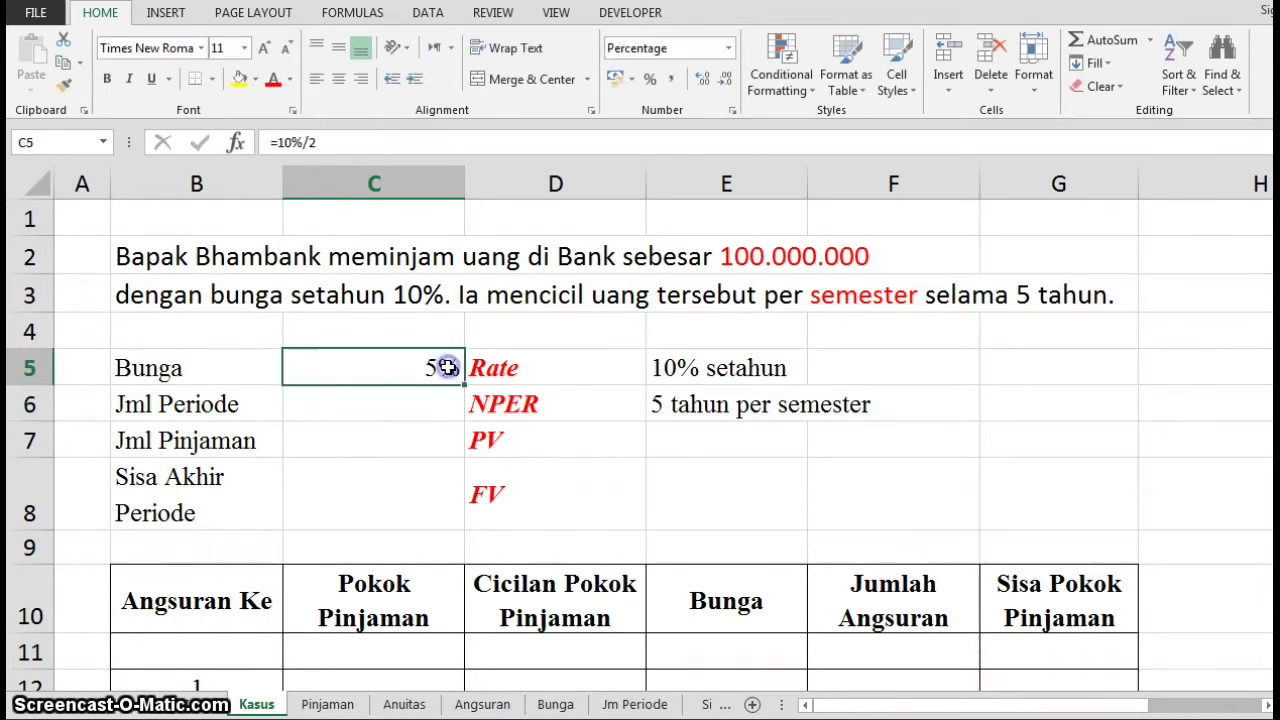
click(728, 48)
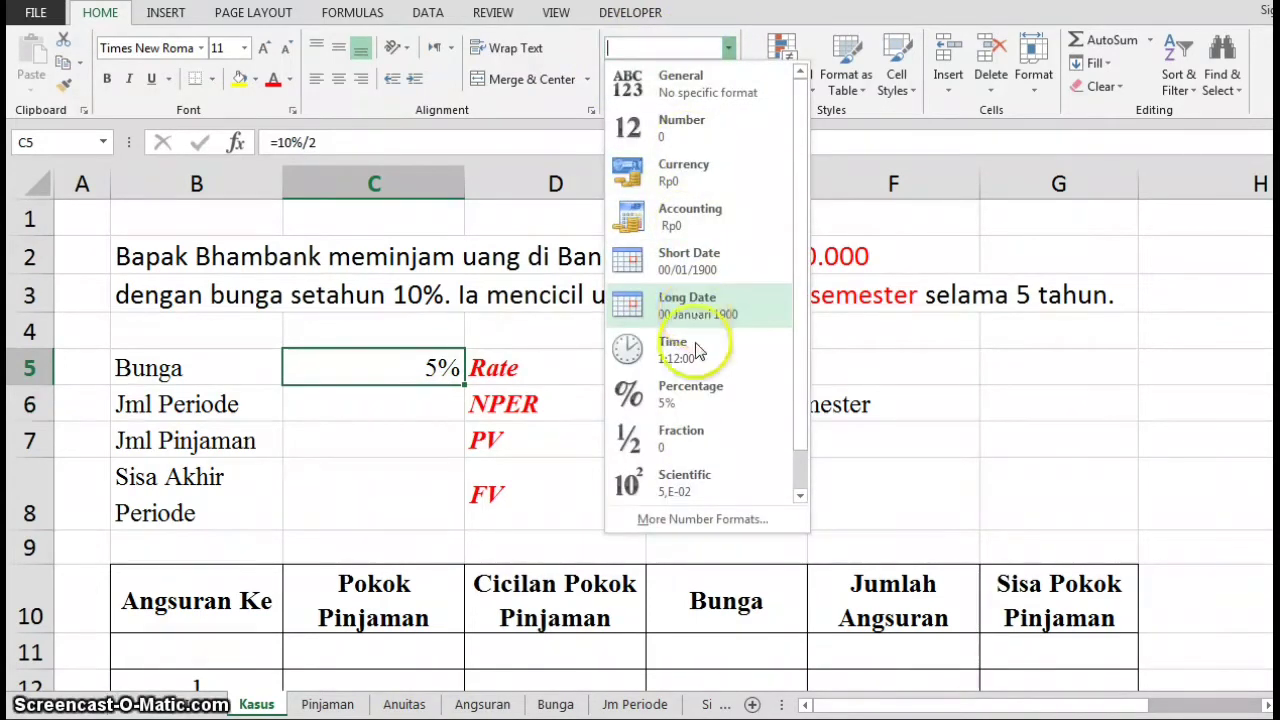
click(521, 367)
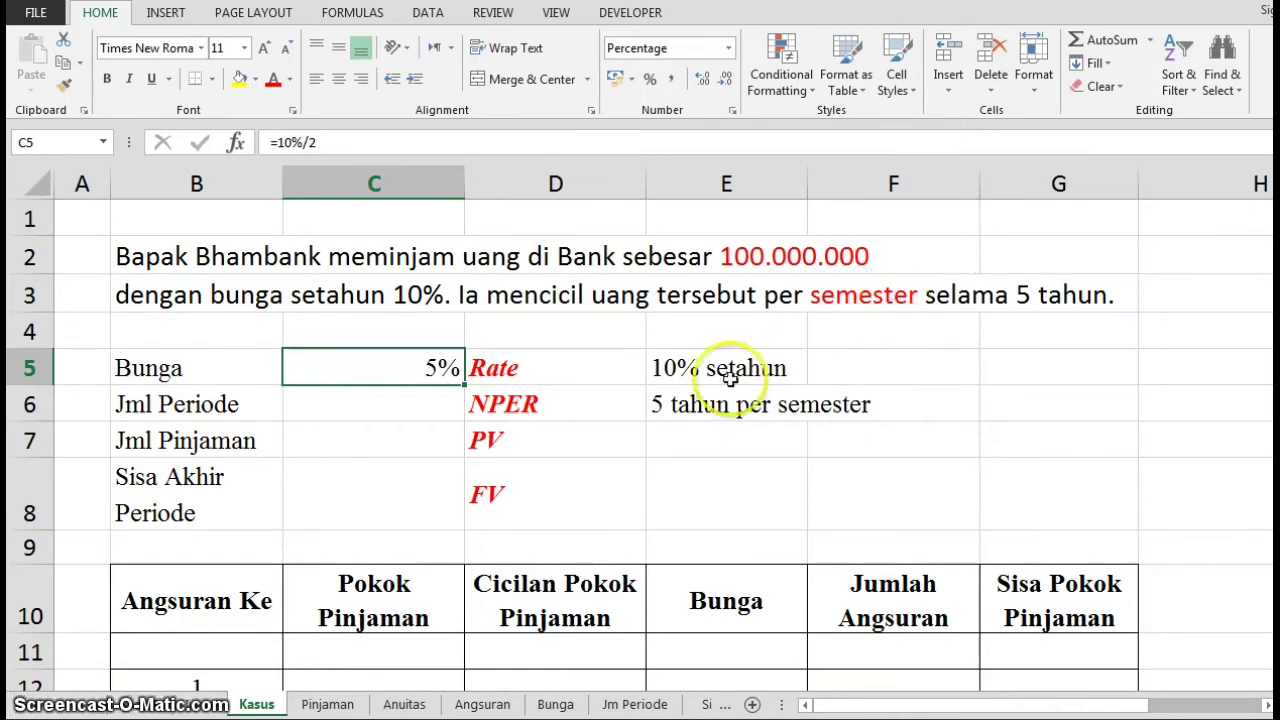
Set Jml Periode (NPER) in C6 to 10
click(445, 409)
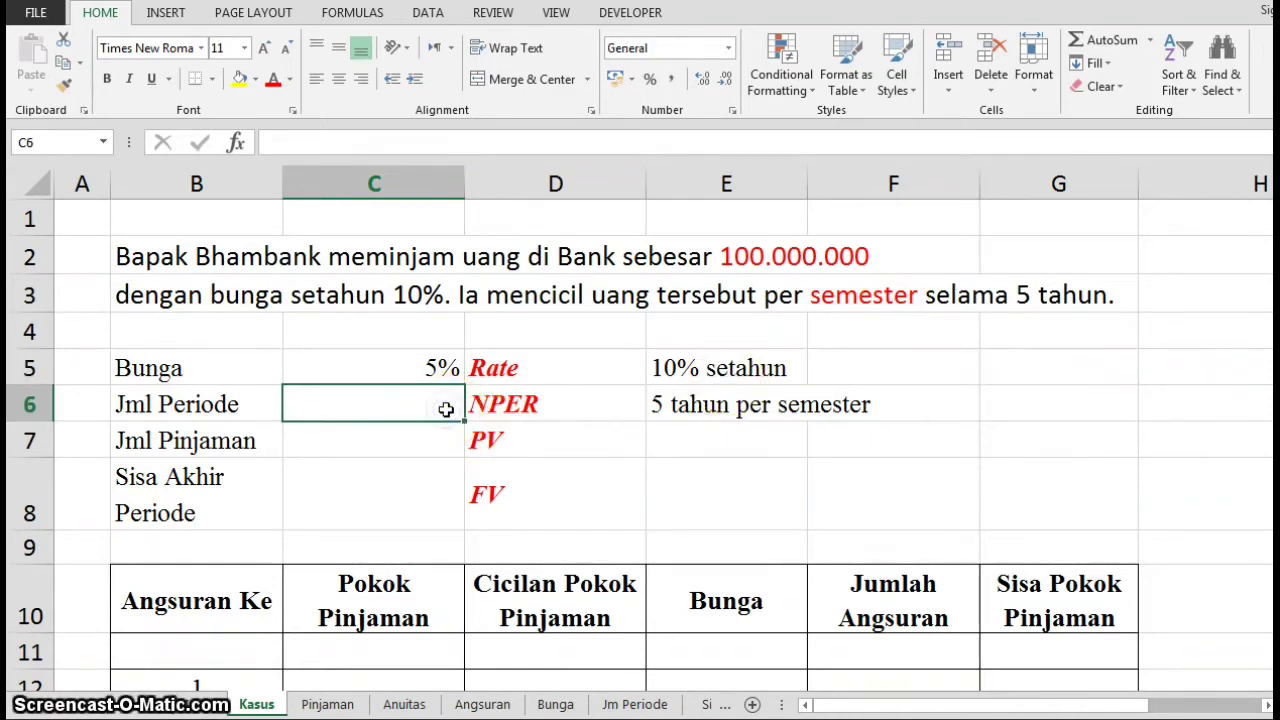
text(10)
key(Return)
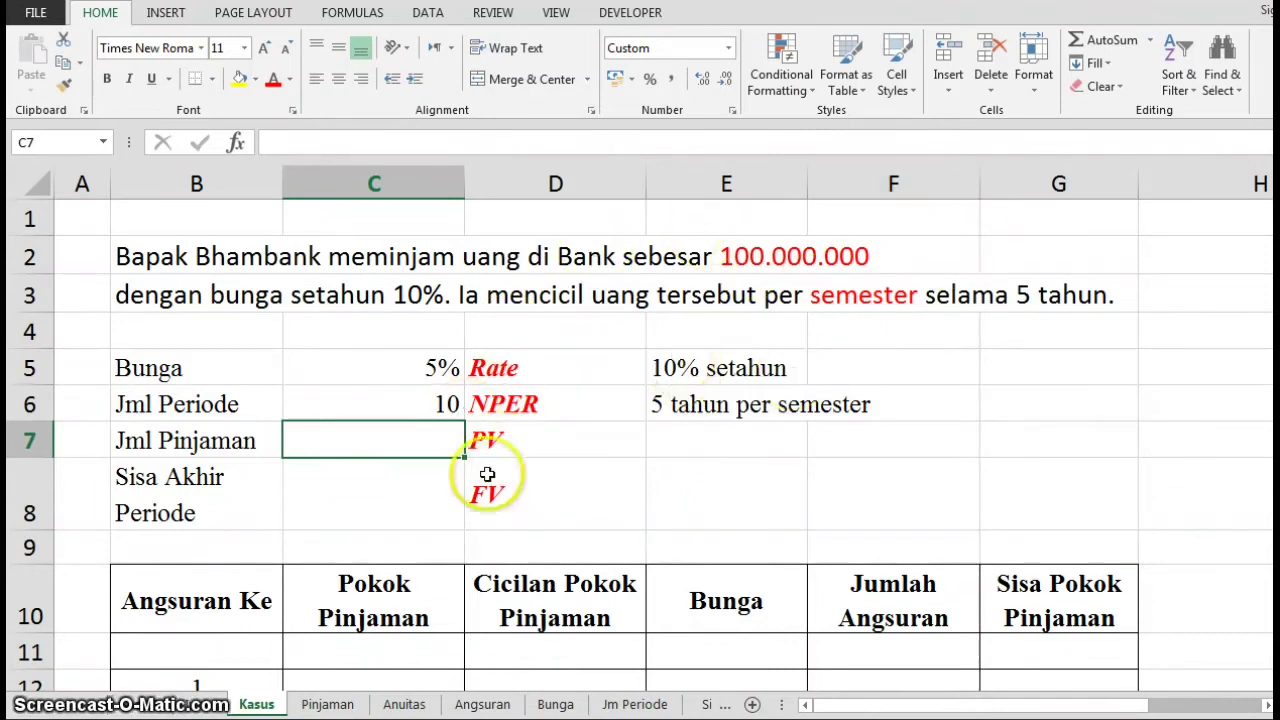
Enter the loan amount for Jml Pinjaman (PV) in C7 as -100000000
text(-10000000)
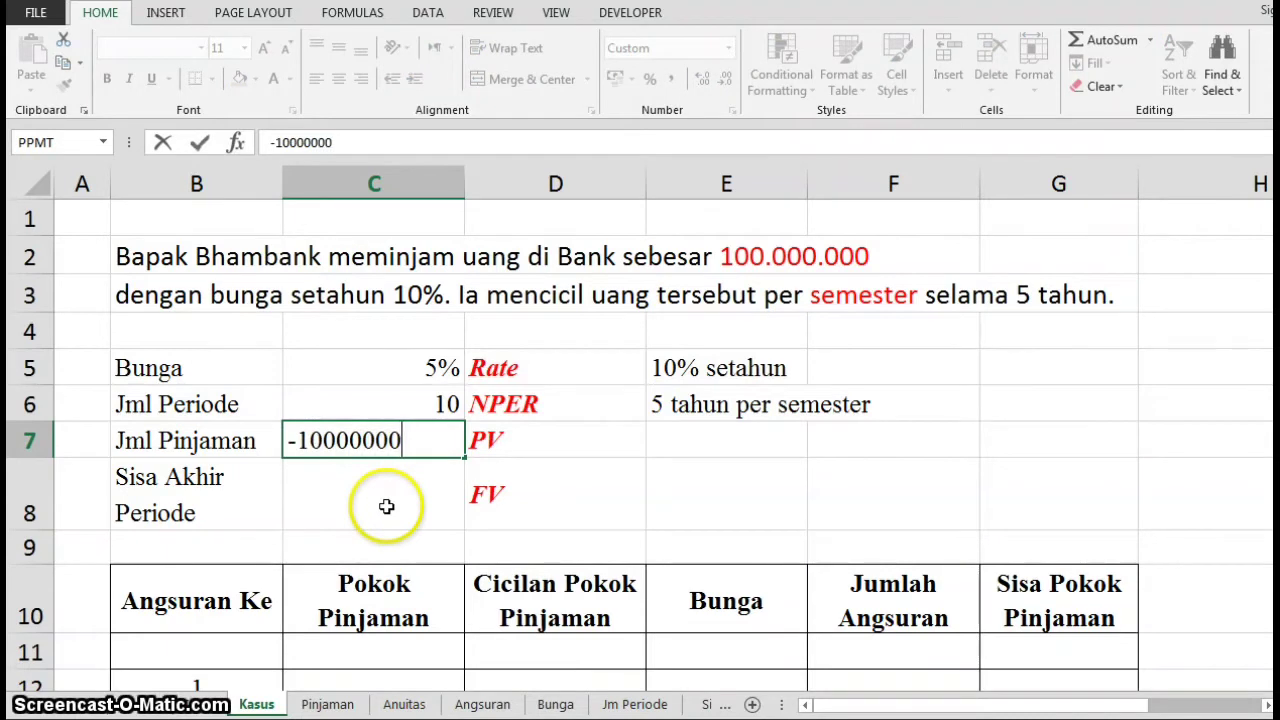
key(Return)
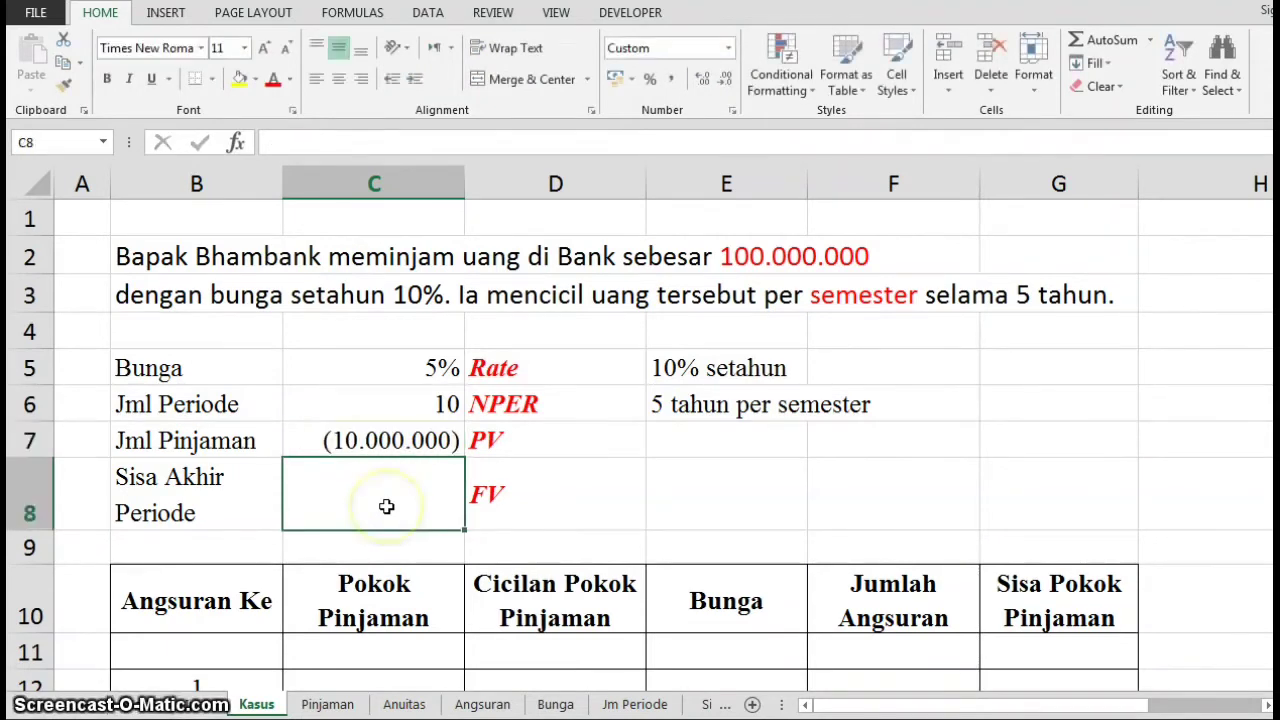
click(372, 442)
click(342, 142)
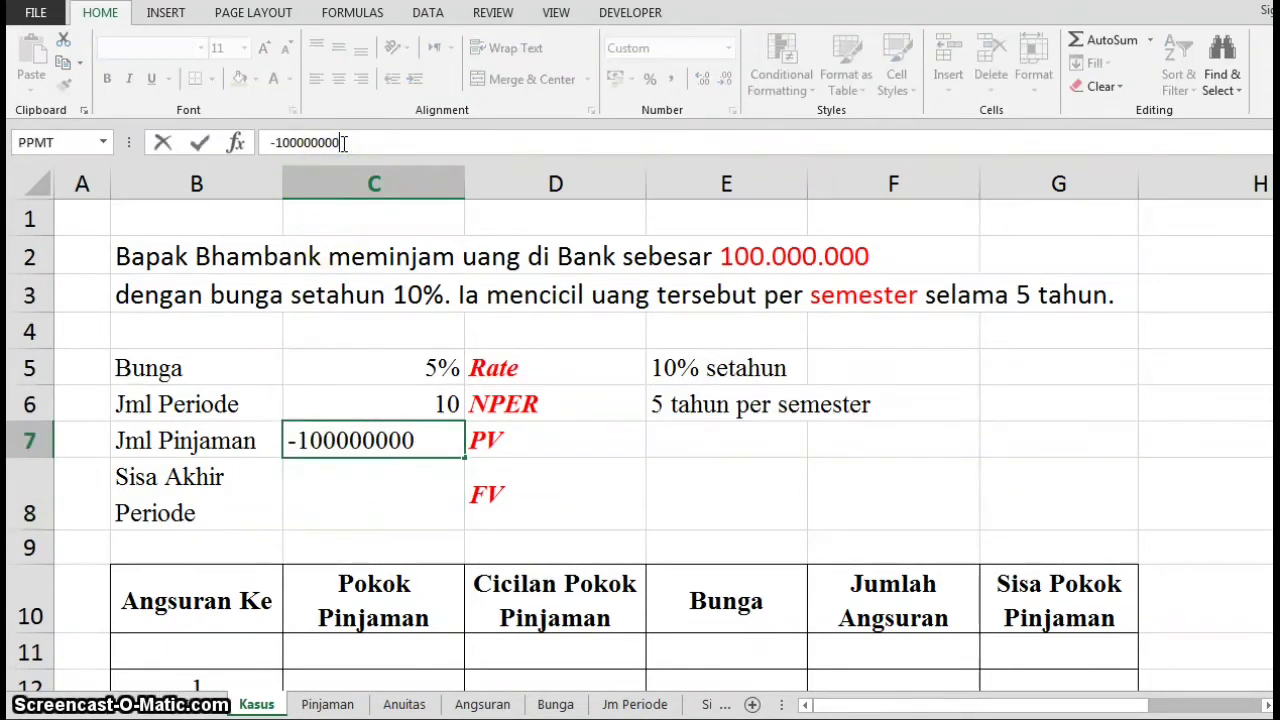
text(0)
key(Return)
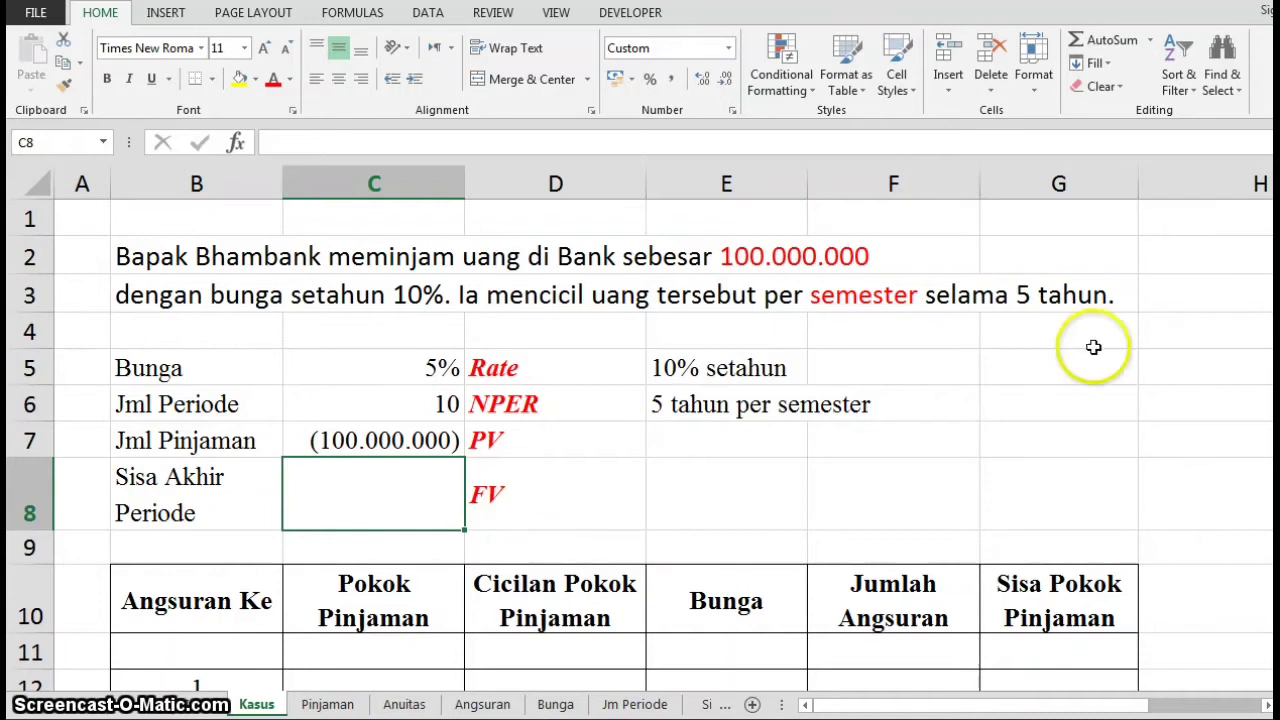
drag(1279, 303, 1279, 410)
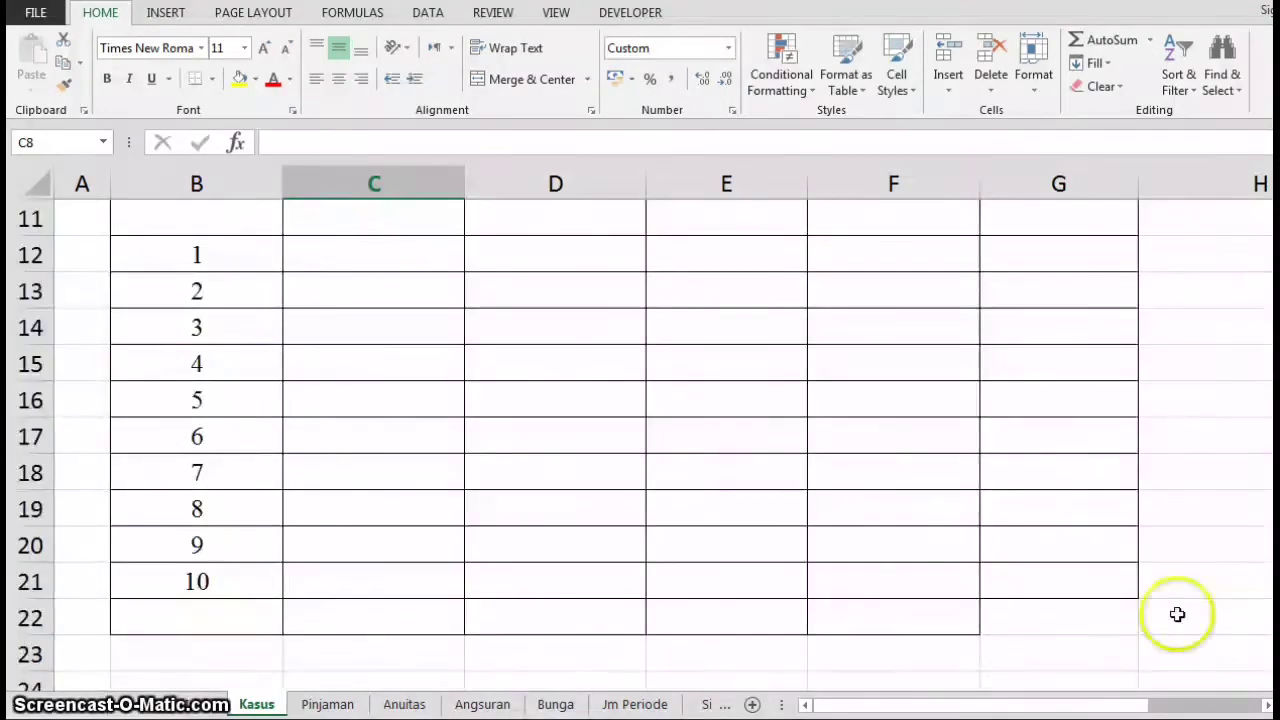
click(1066, 578)
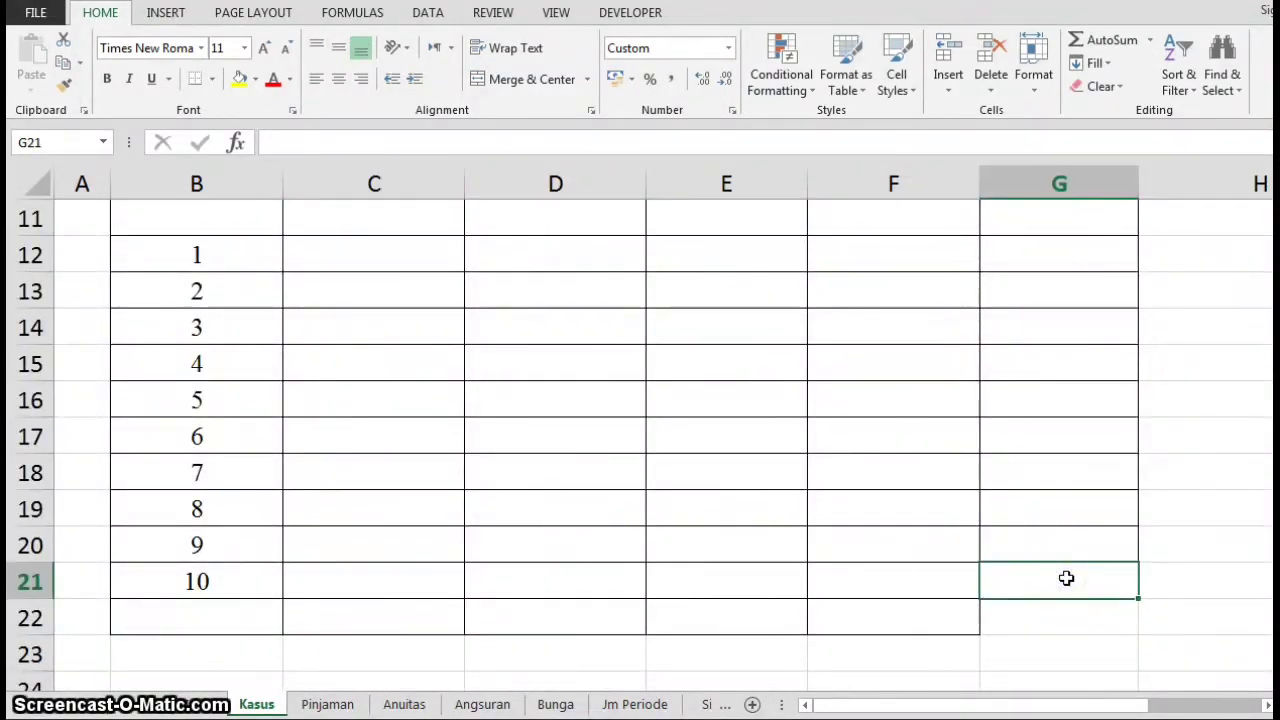
mouse_move(1279, 560)
mouse_down()
mouse_move(1279, 535)
mouse_move(1279, 560)
mouse_up()
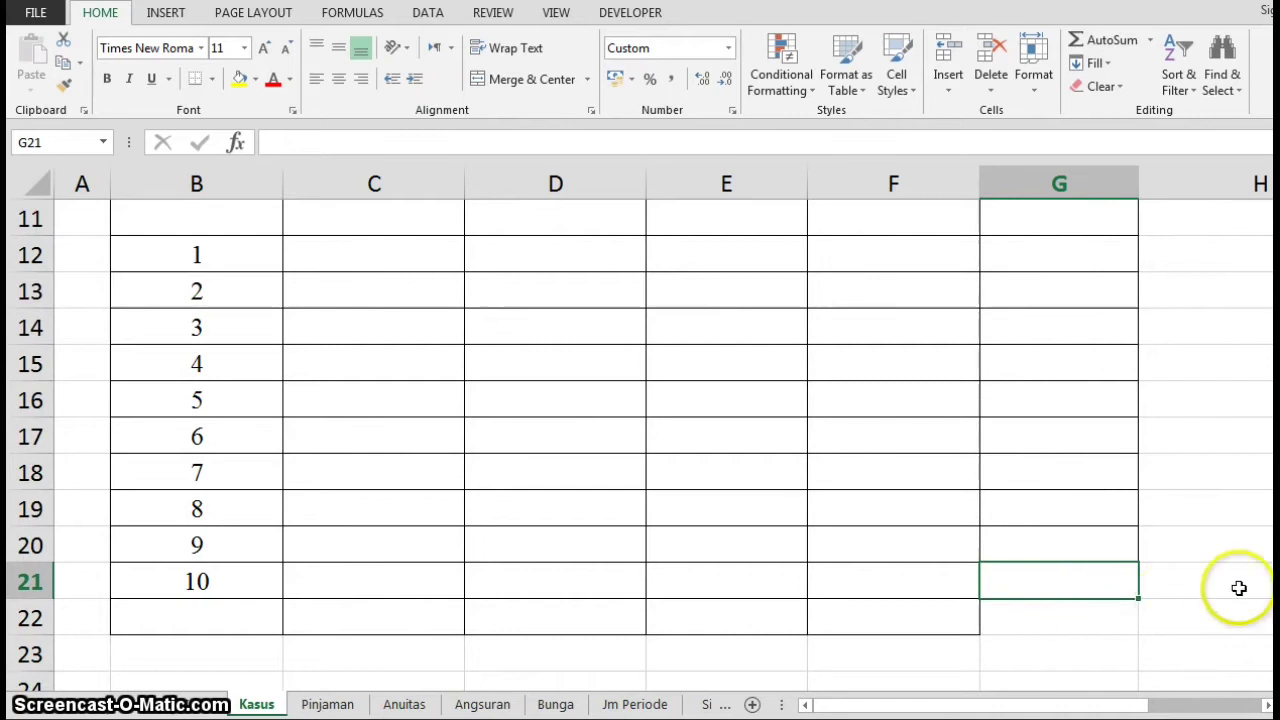
drag(1279, 592, 1279, 590)
Calculate the first instalment's Pokok Pinjaman in C12 by multiplying C7 so the loan amount turns positive
drag(1268, 541, 1268, 538)
click(375, 620)
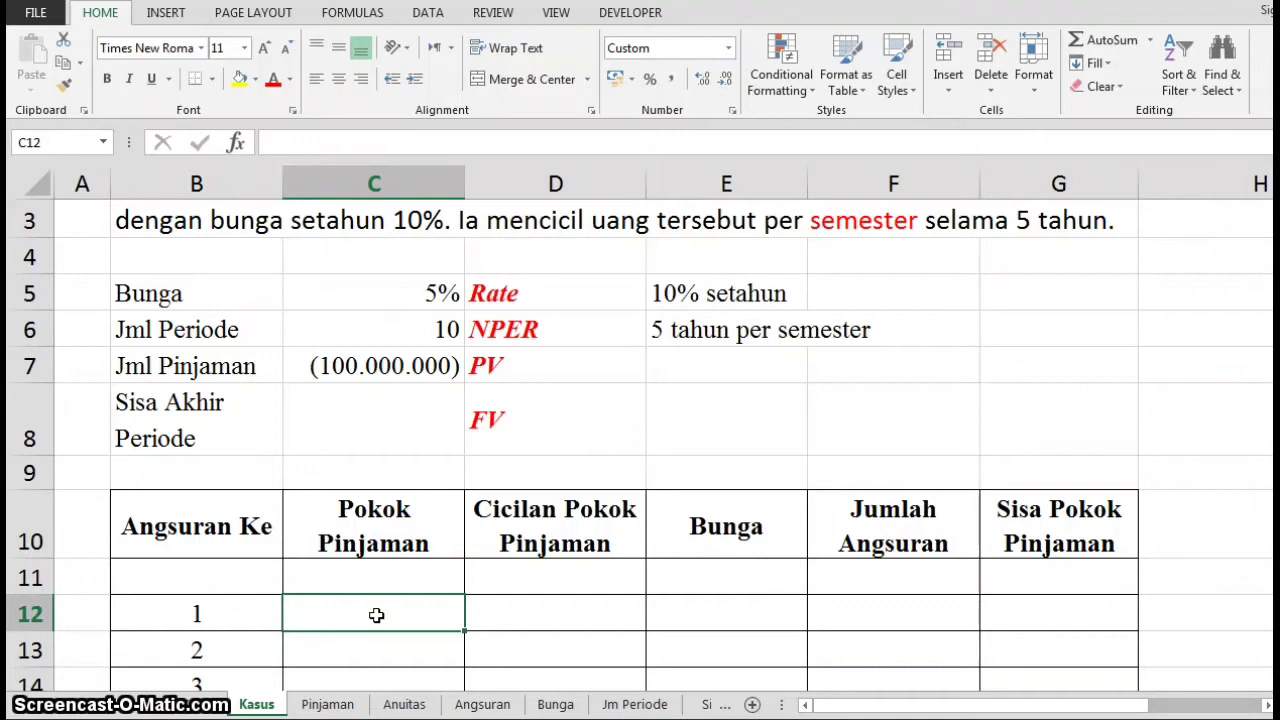
text(=)
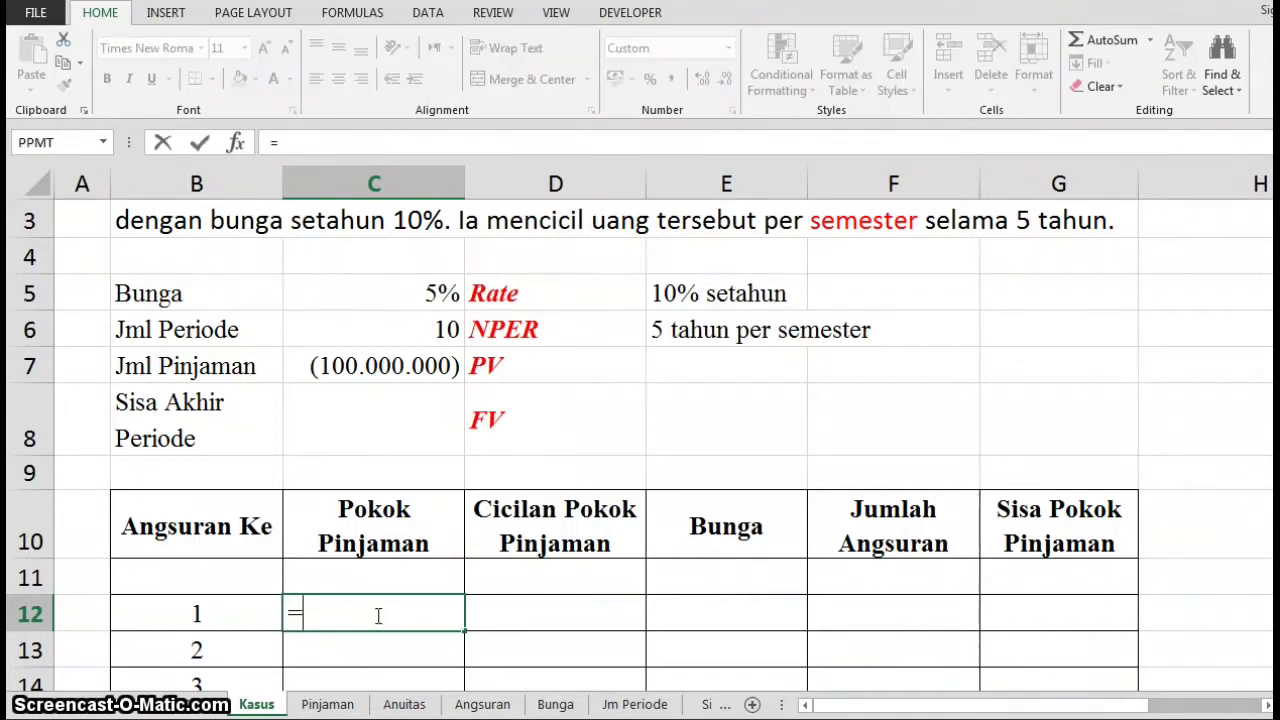
click(344, 366)
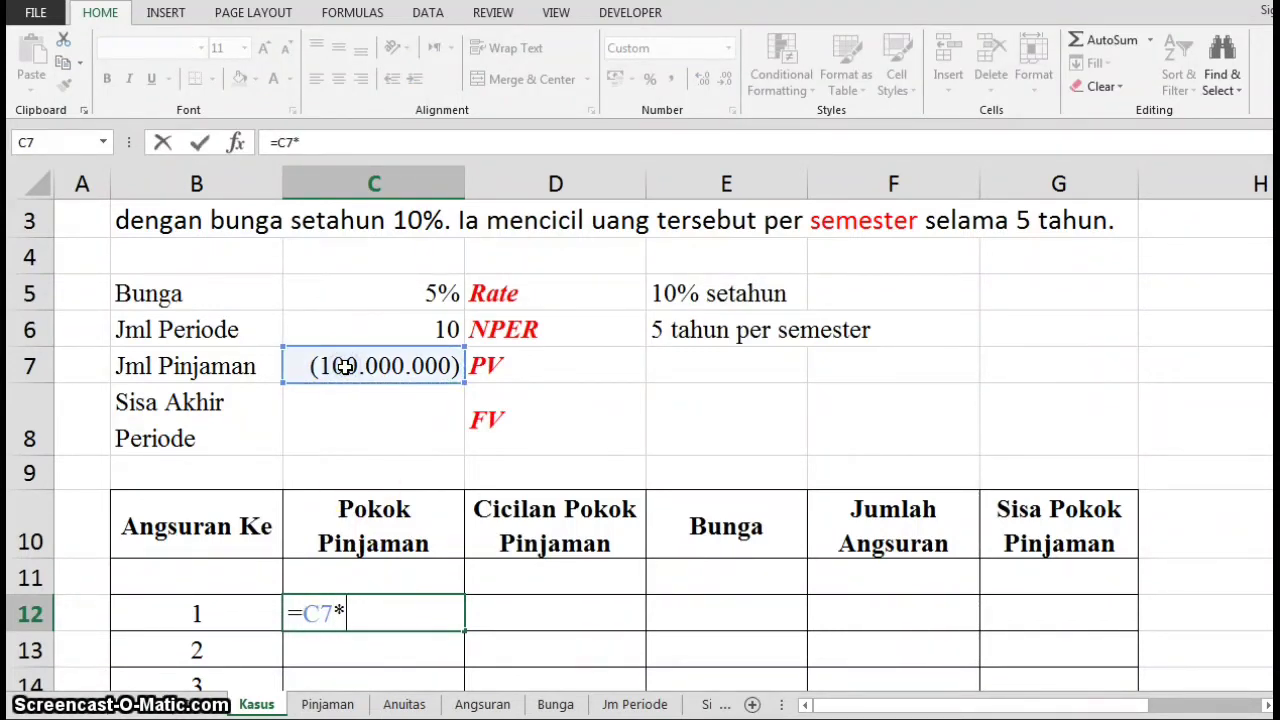
key(Return)
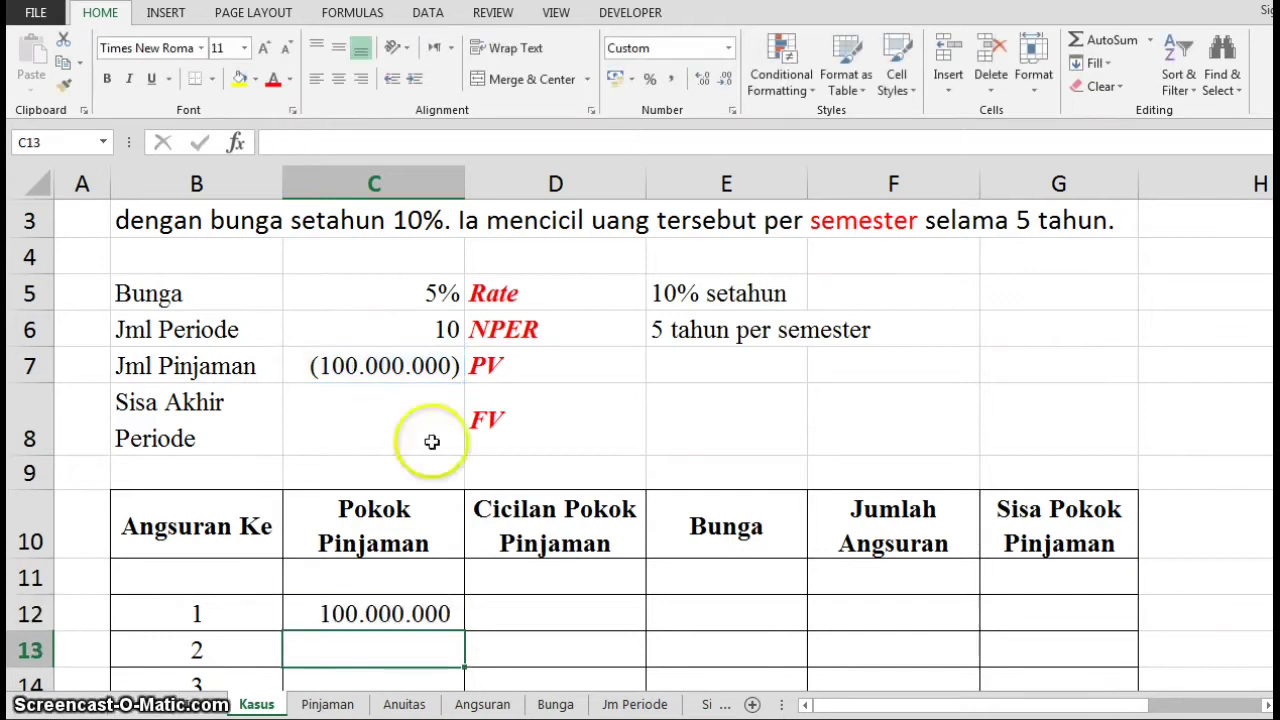
Build a PPMT formula in D12 for Cicilan Pokok Pinjaman with C5 as rate, B12 as per, C6 as nper, C7 as pv and C8 as fv
click(503, 603)
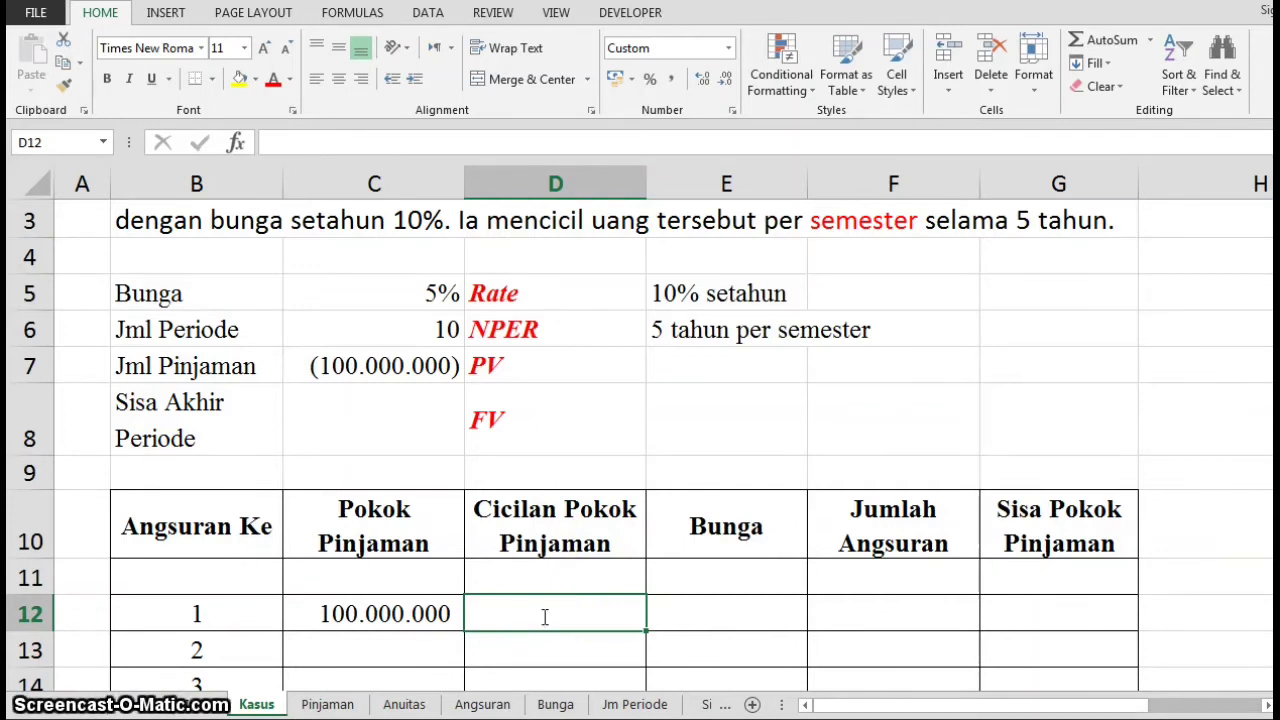
text(=pp)
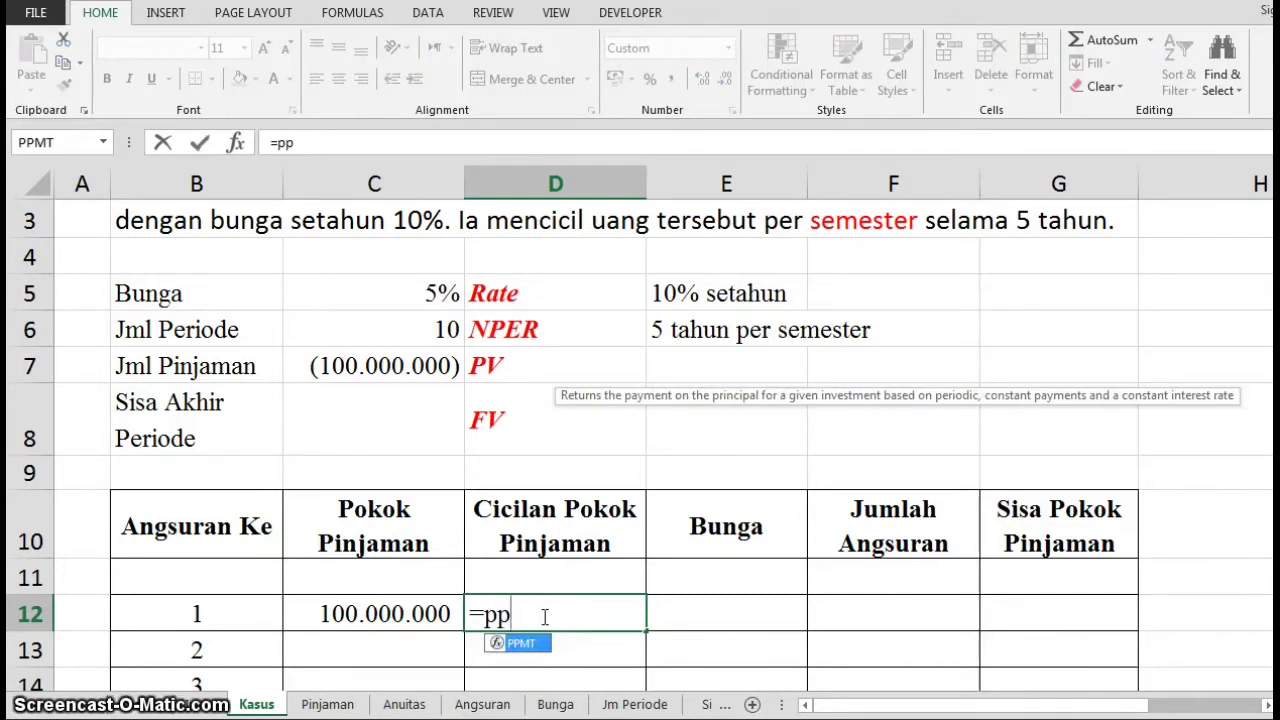
key(Tab)
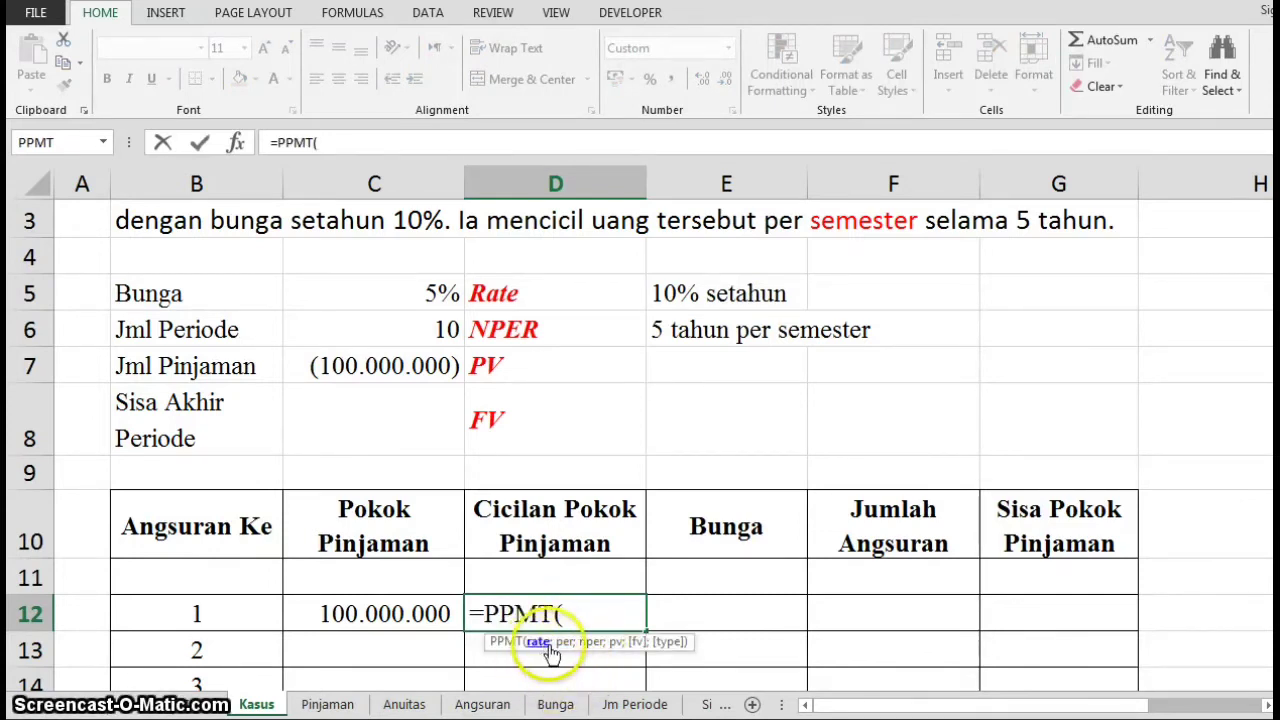
click(396, 291)
text(;)
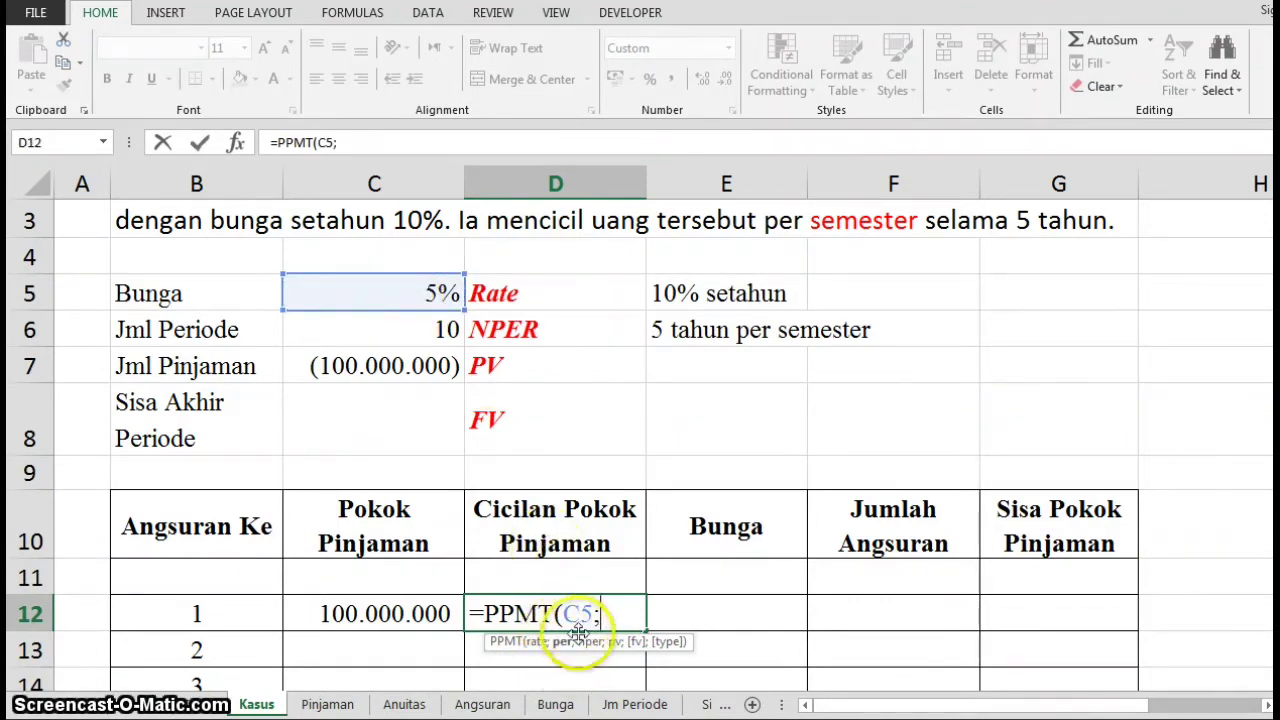
click(235, 610)
text(;)
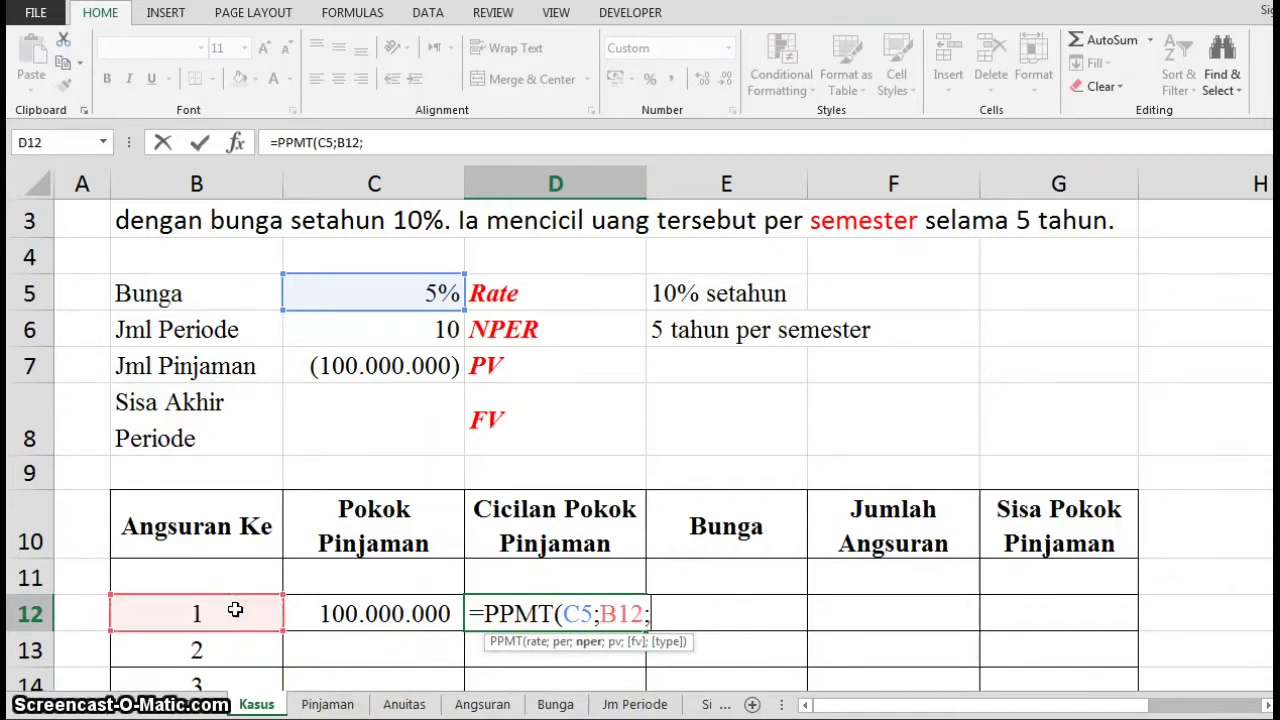
click(388, 326)
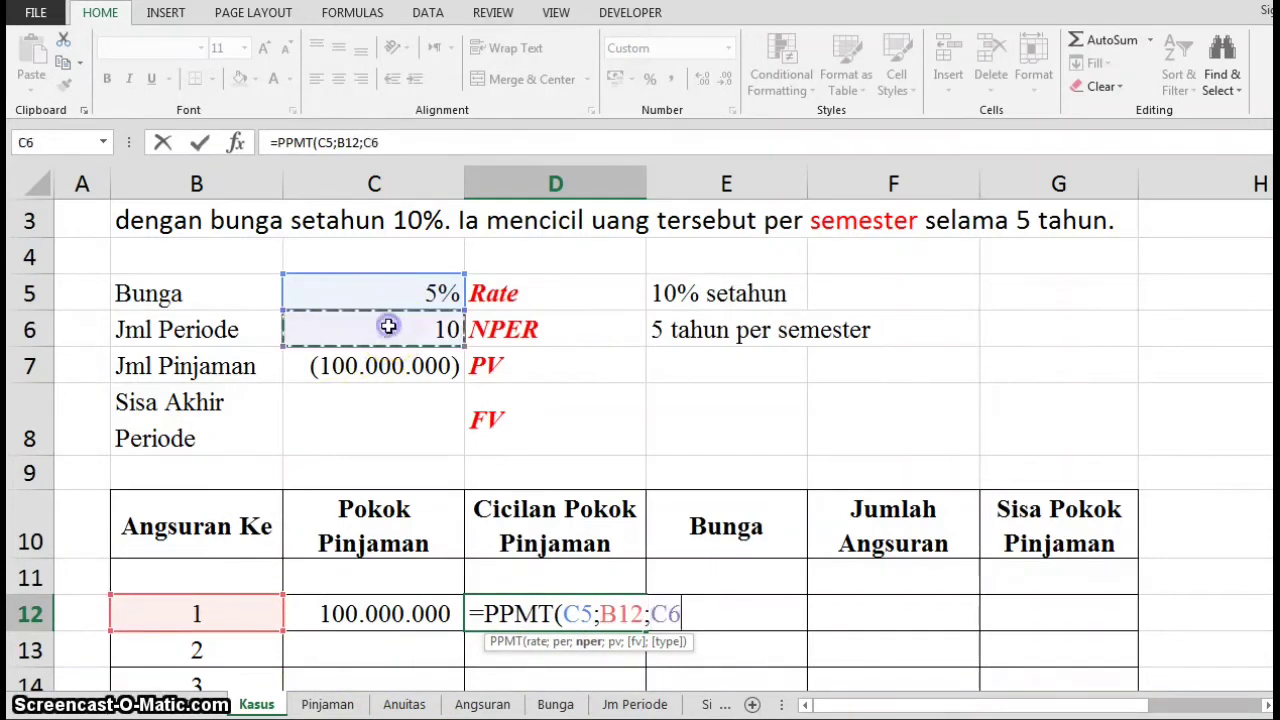
text(;)
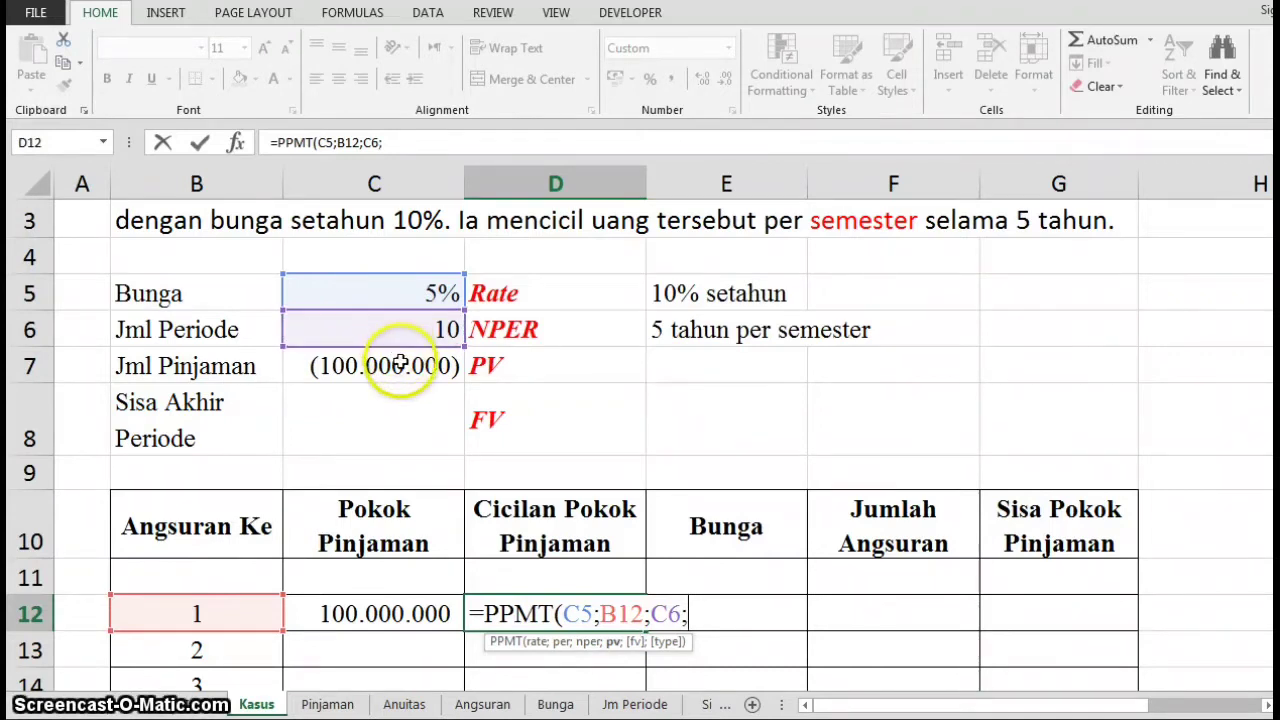
click(400, 366)
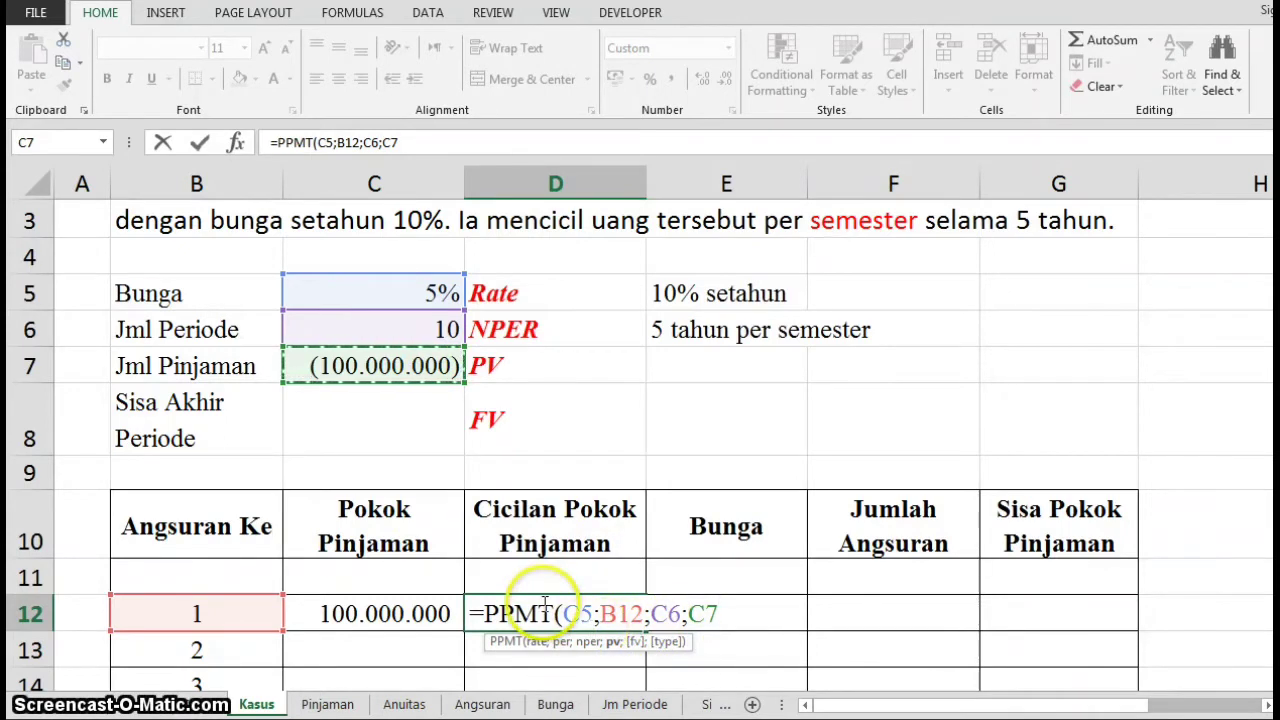
click(396, 423)
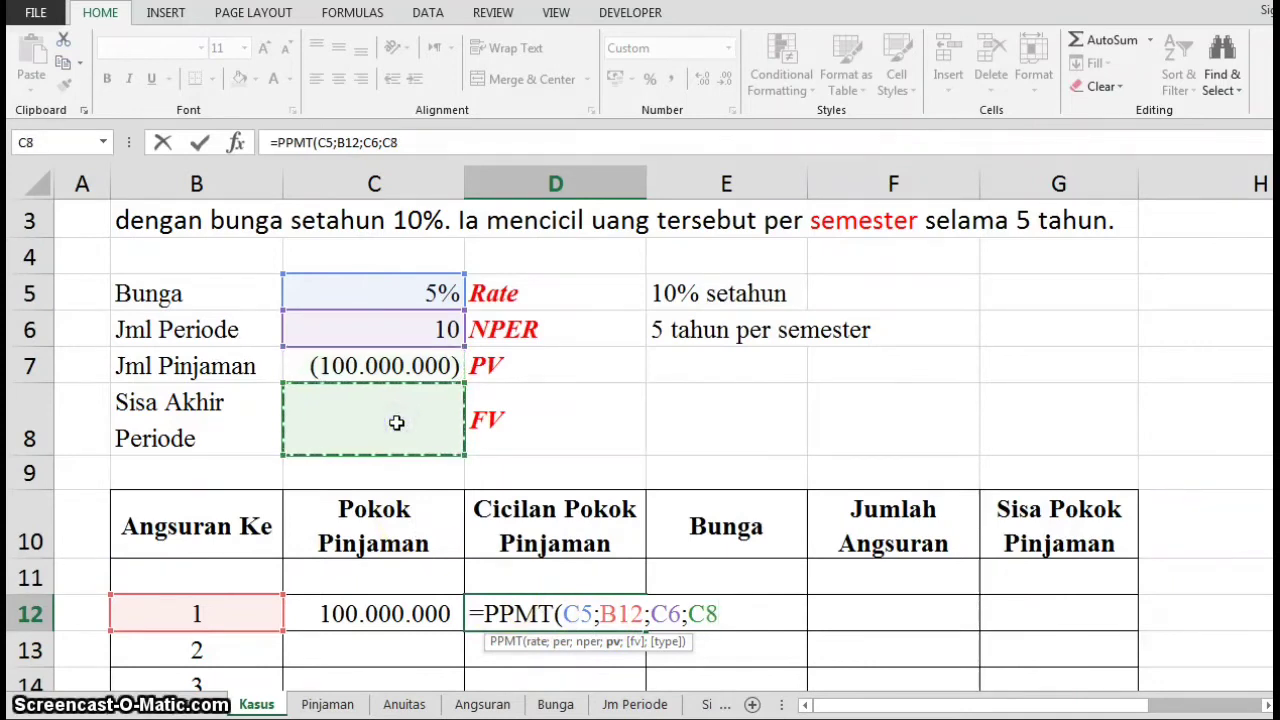
click(389, 367)
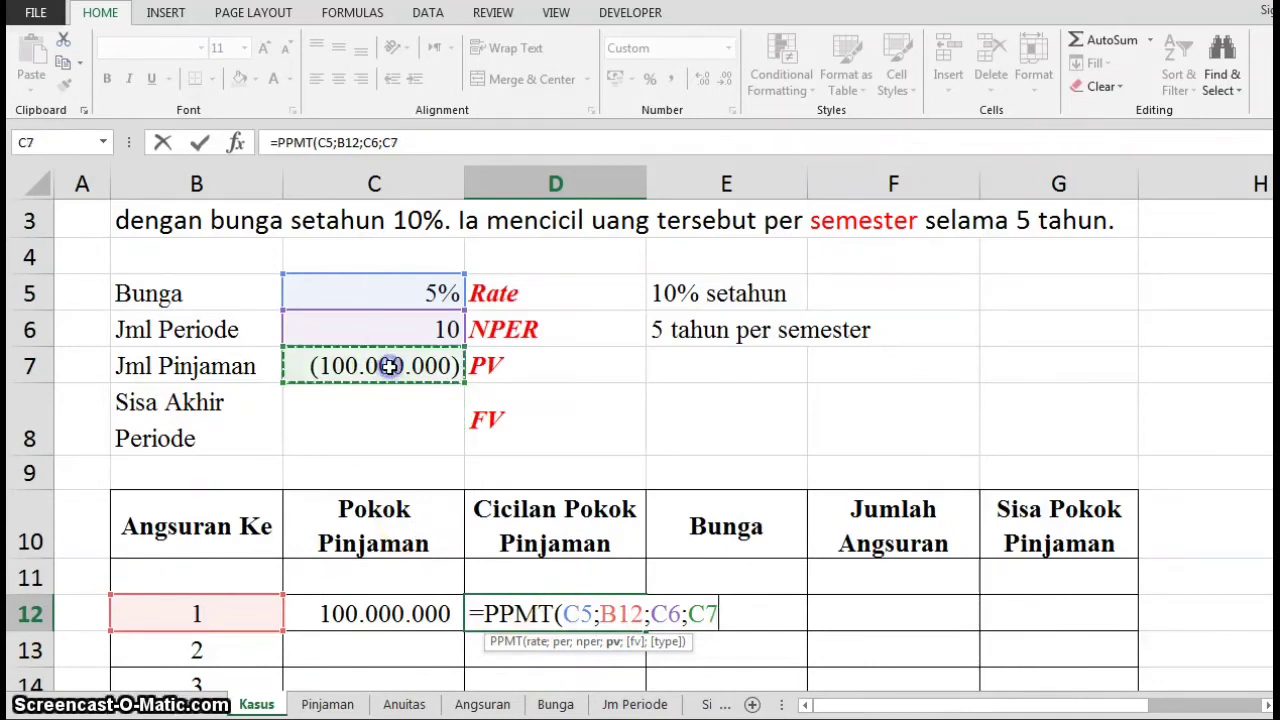
click(409, 424)
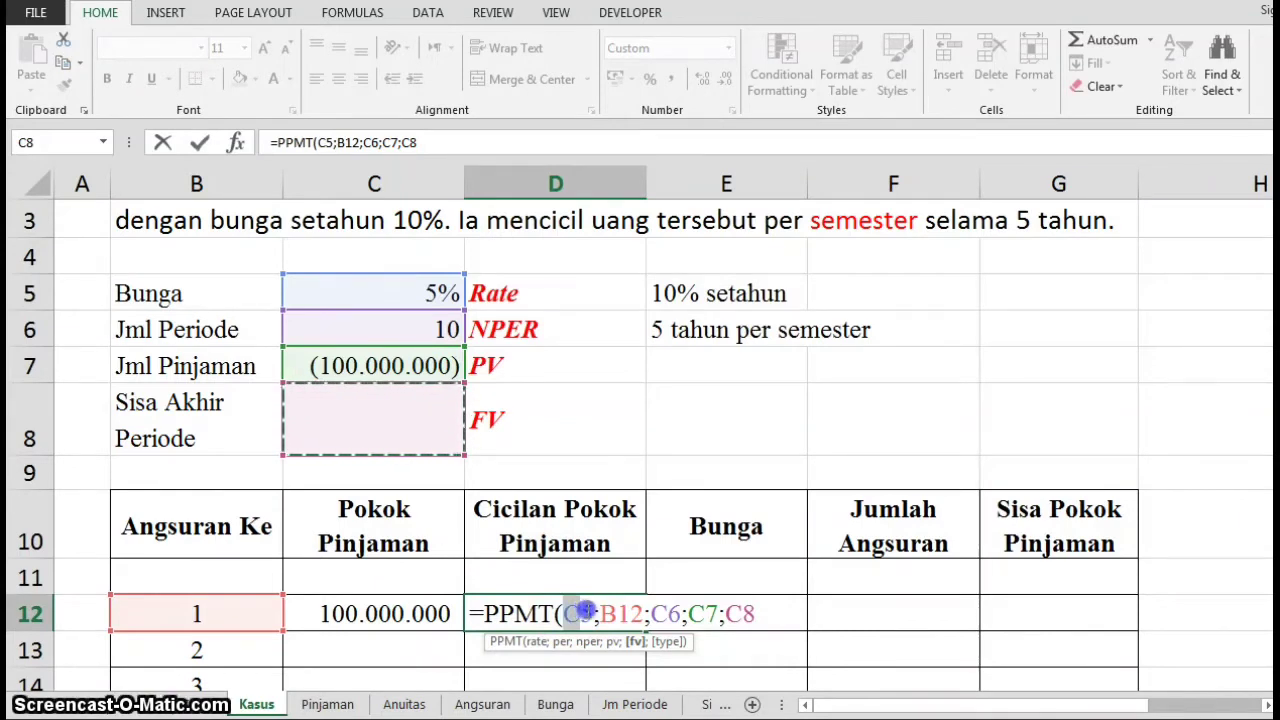
Make the C5, C6, C7 and C8 references absolute in D12's PPMT formula and complete it
drag(592, 610, 594, 610)
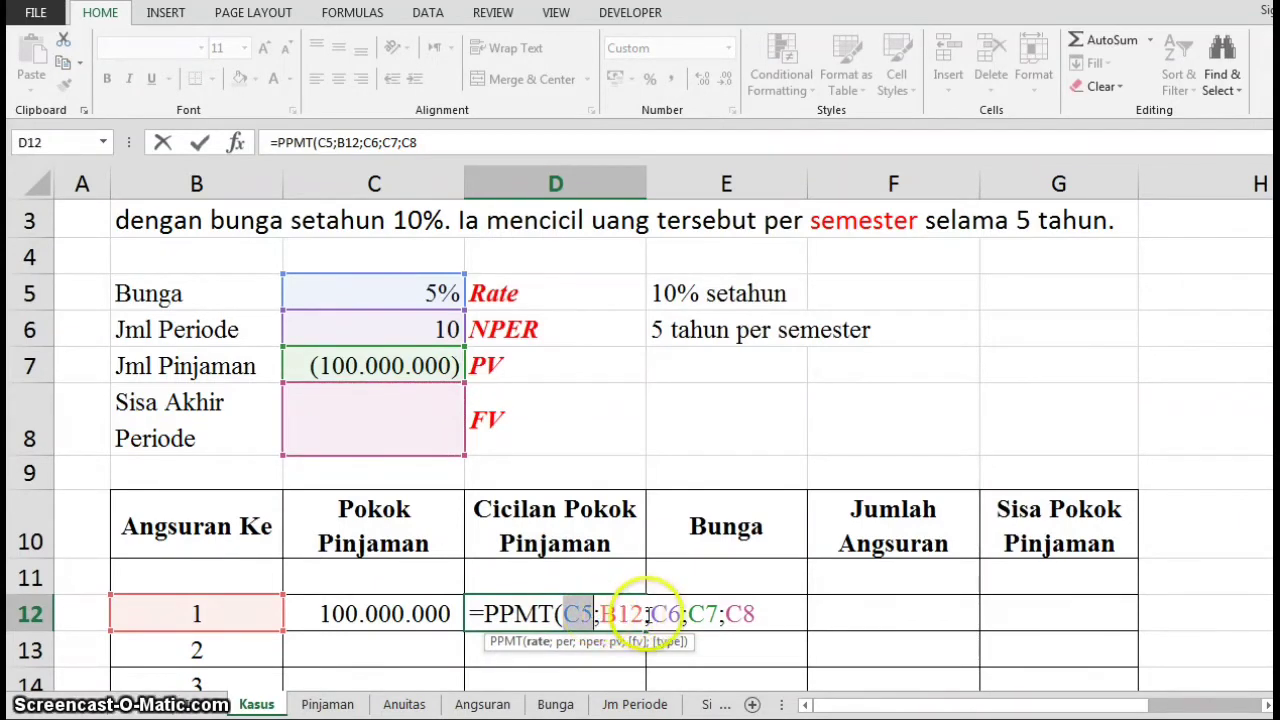
click(655, 613)
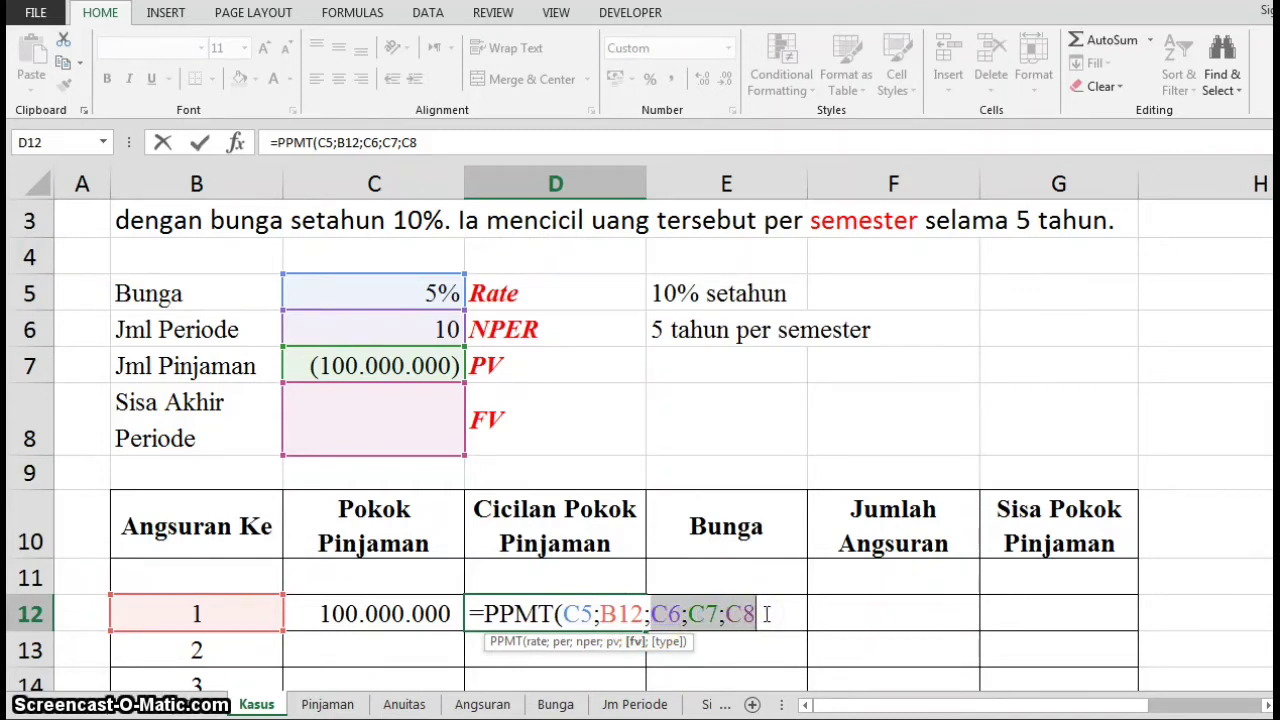
key(F4)
click(578, 611)
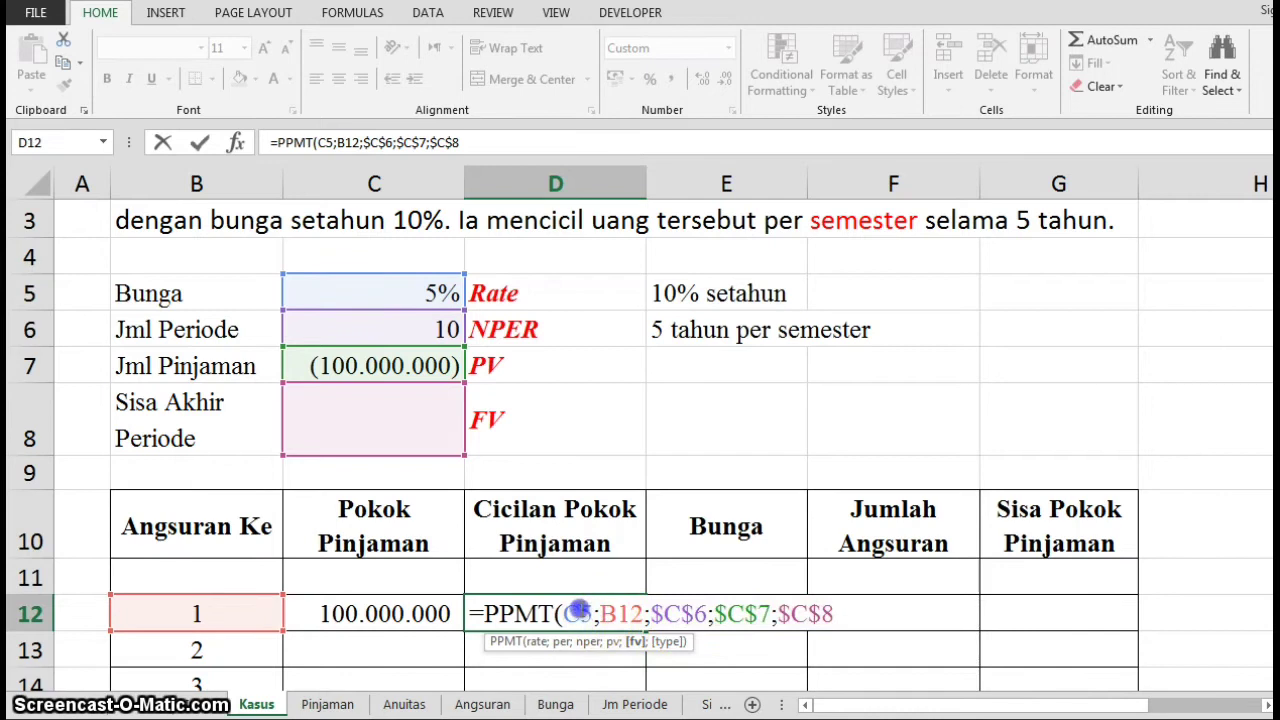
key(F4)
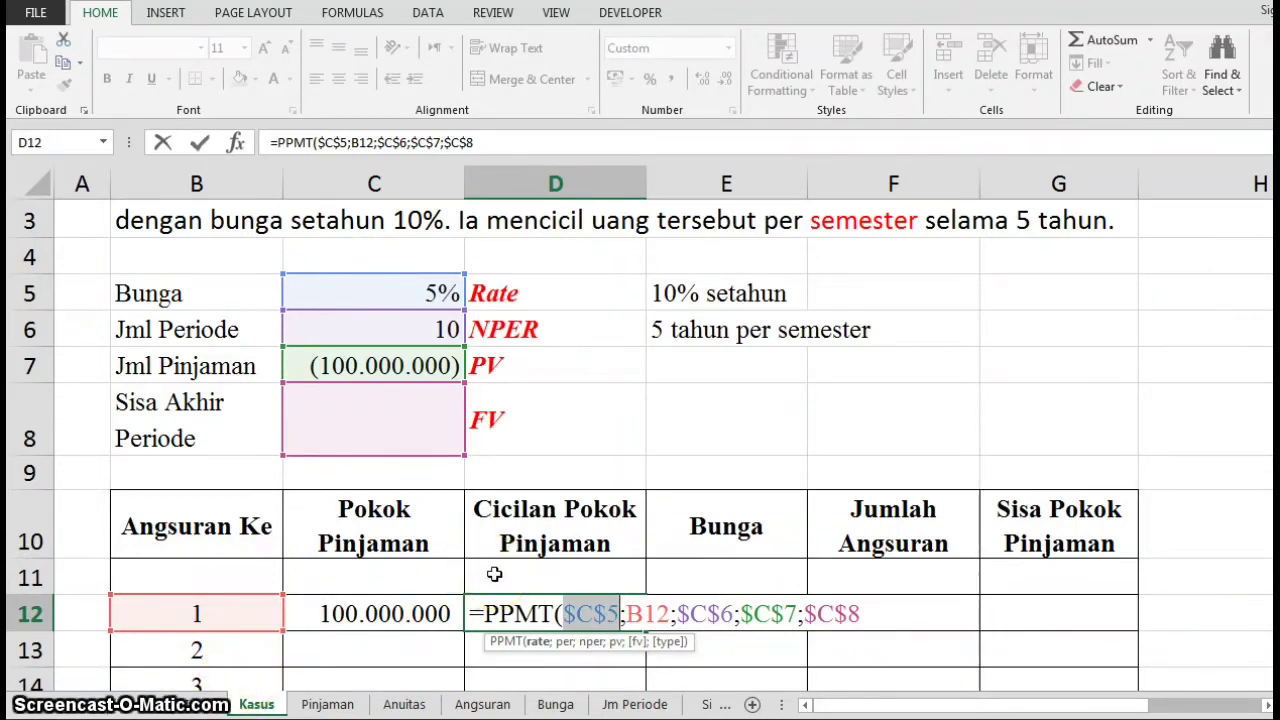
text())
key(Return)
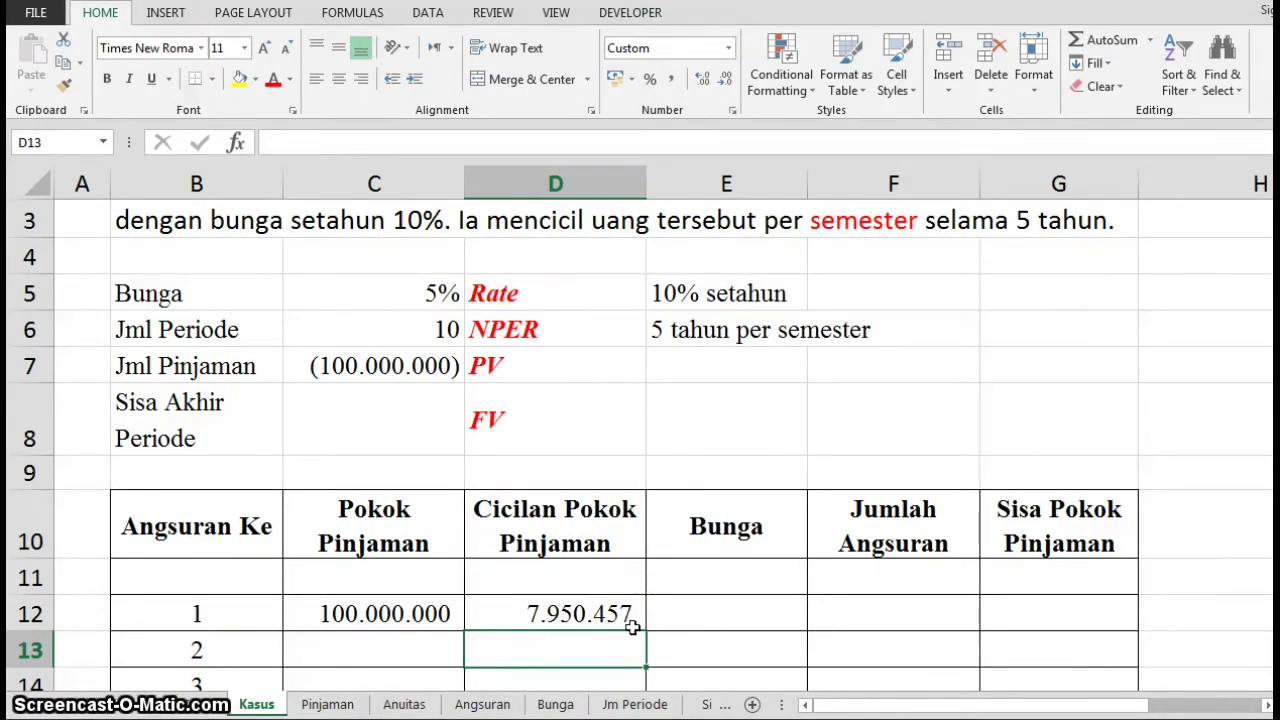
Calculate the first instalment's Bunga in E12 by multiplying the Pokok Pinjaman in C12 by the rate in C5
click(674, 618)
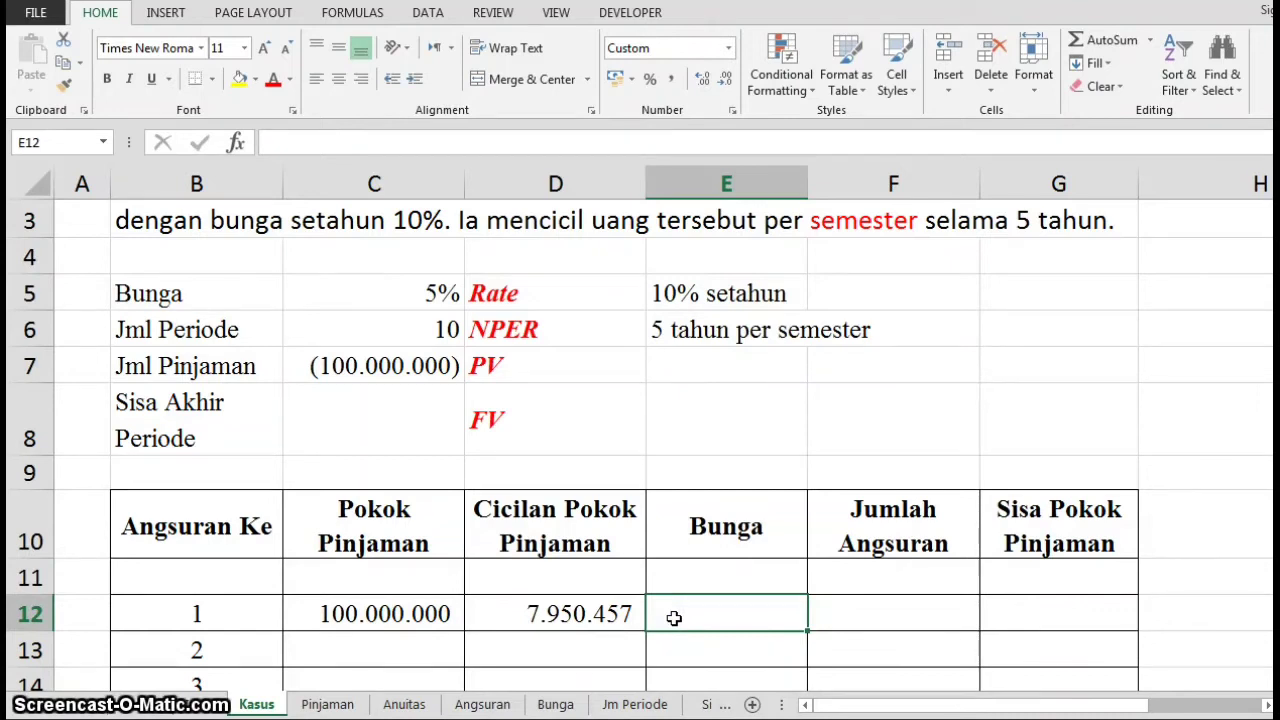
text(=)
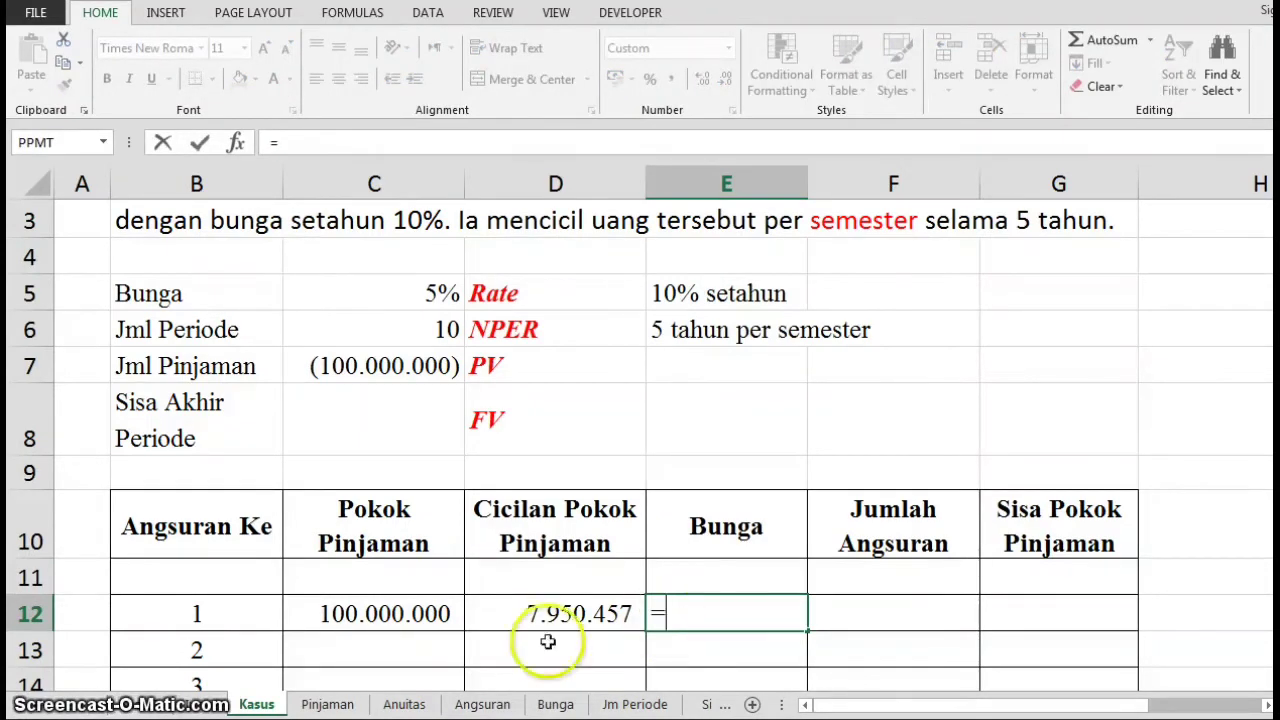
click(418, 615)
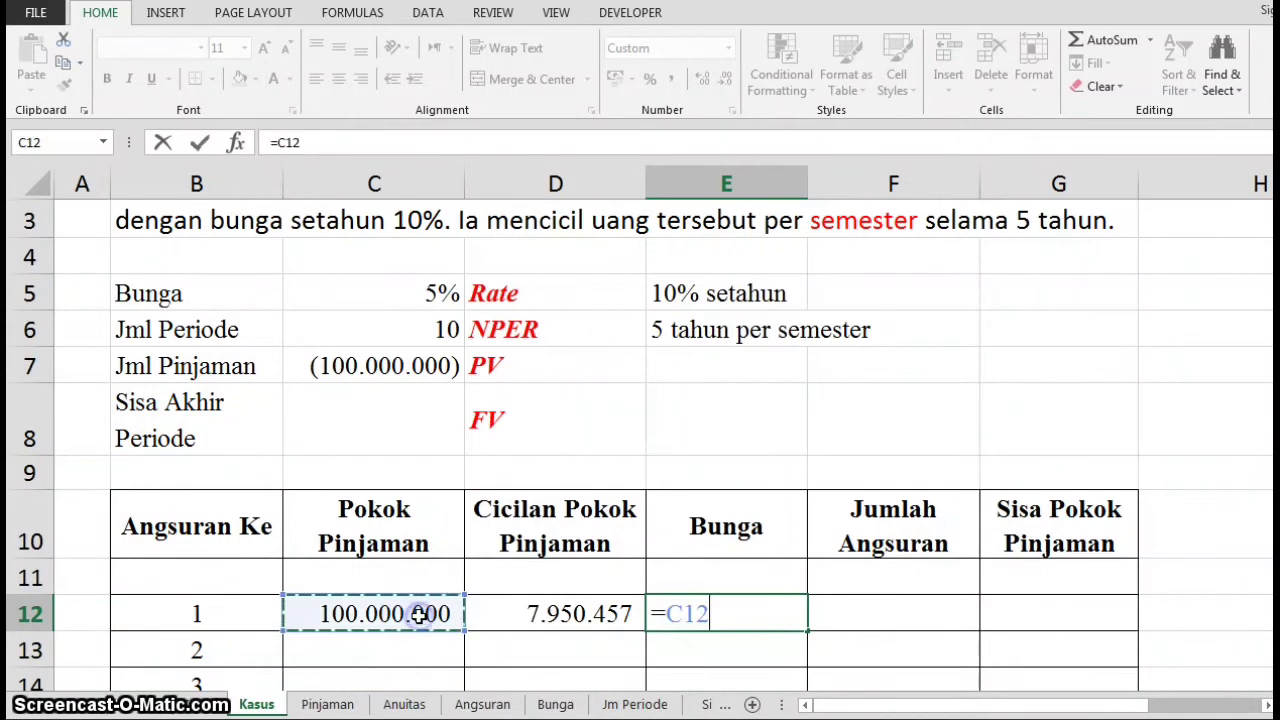
click(413, 292)
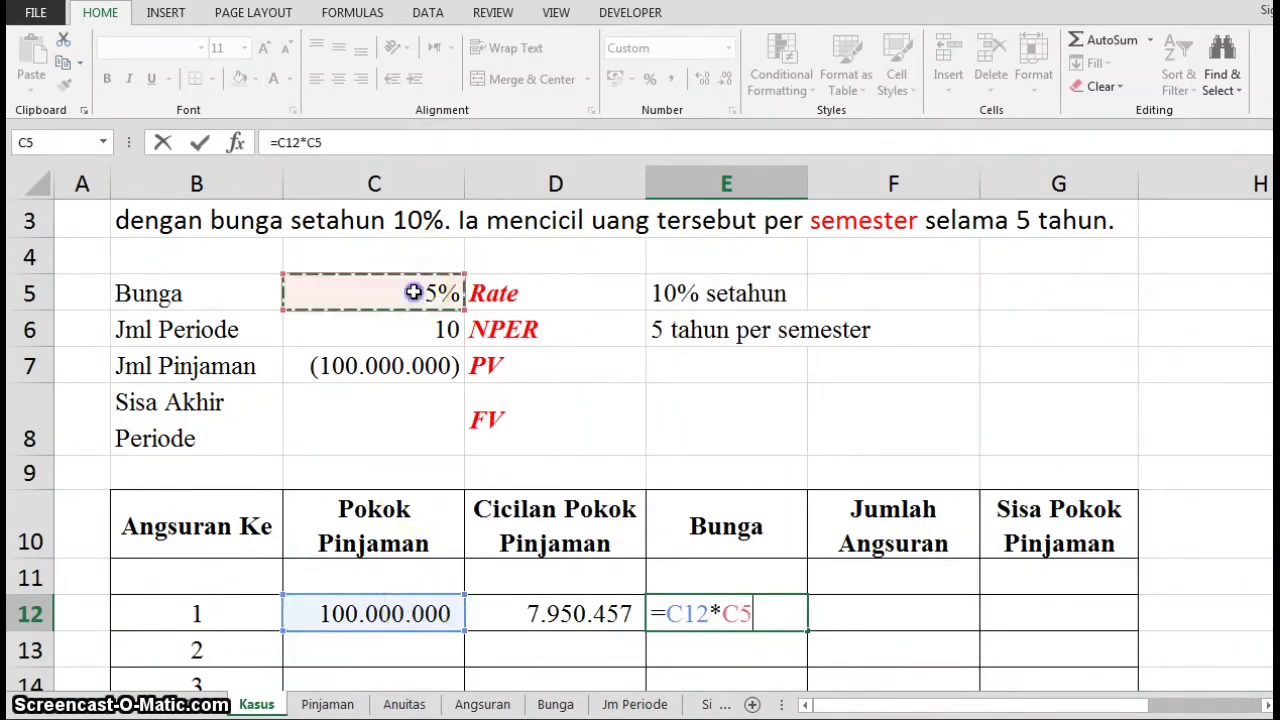
key(Return)
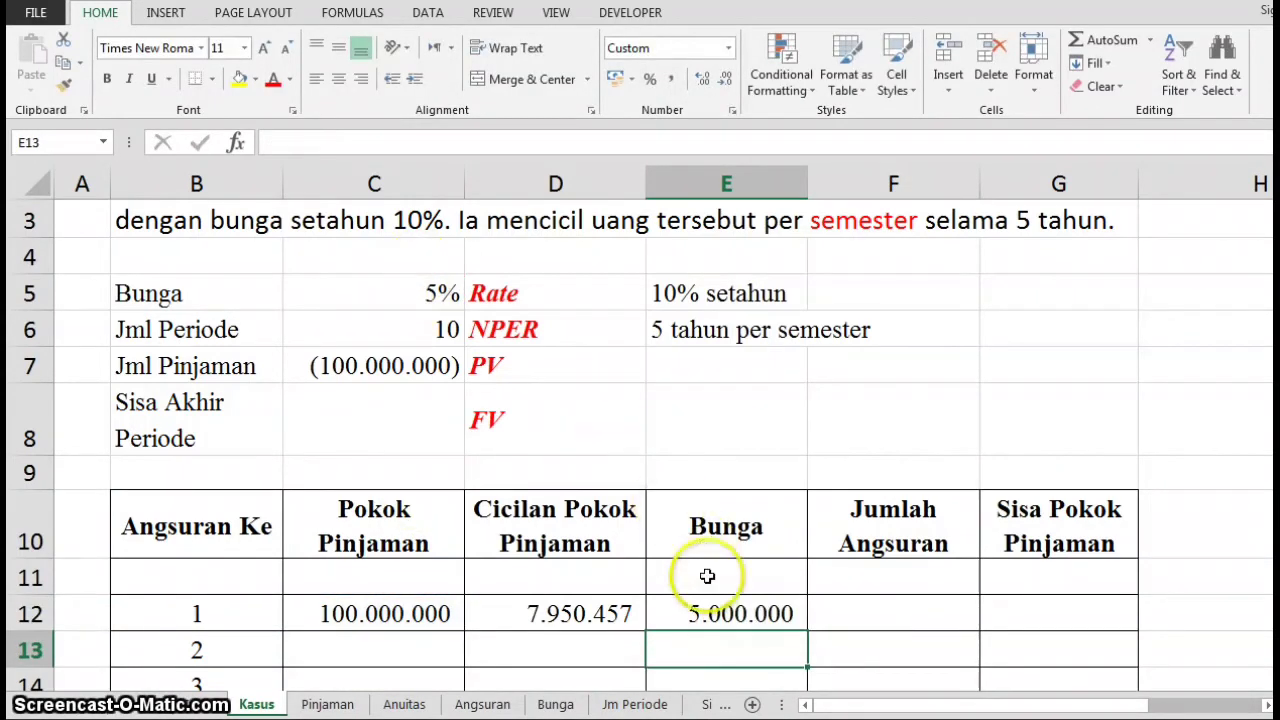
Build an IPMT formula in E12 for Bunga with C5 as rate, B12 as per, C6 as nper, C7 as pv and C8 as fv
click(697, 610)
text(=ipm)
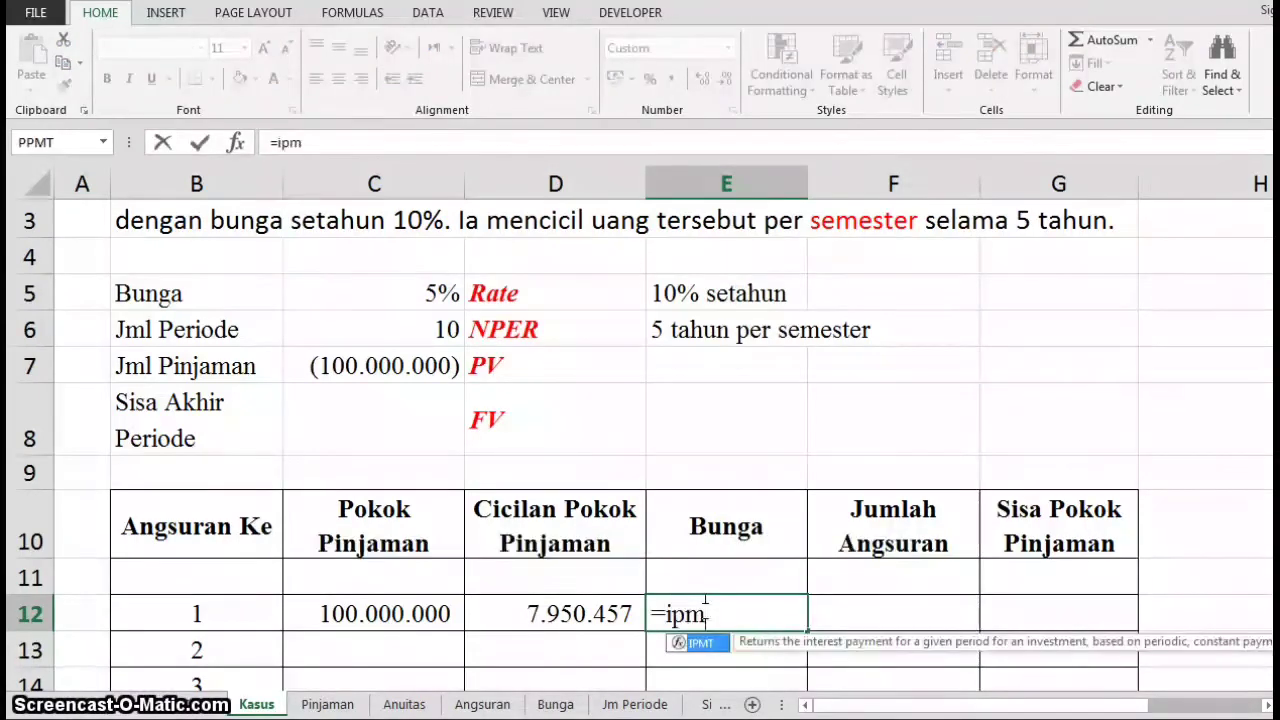
key(Tab)
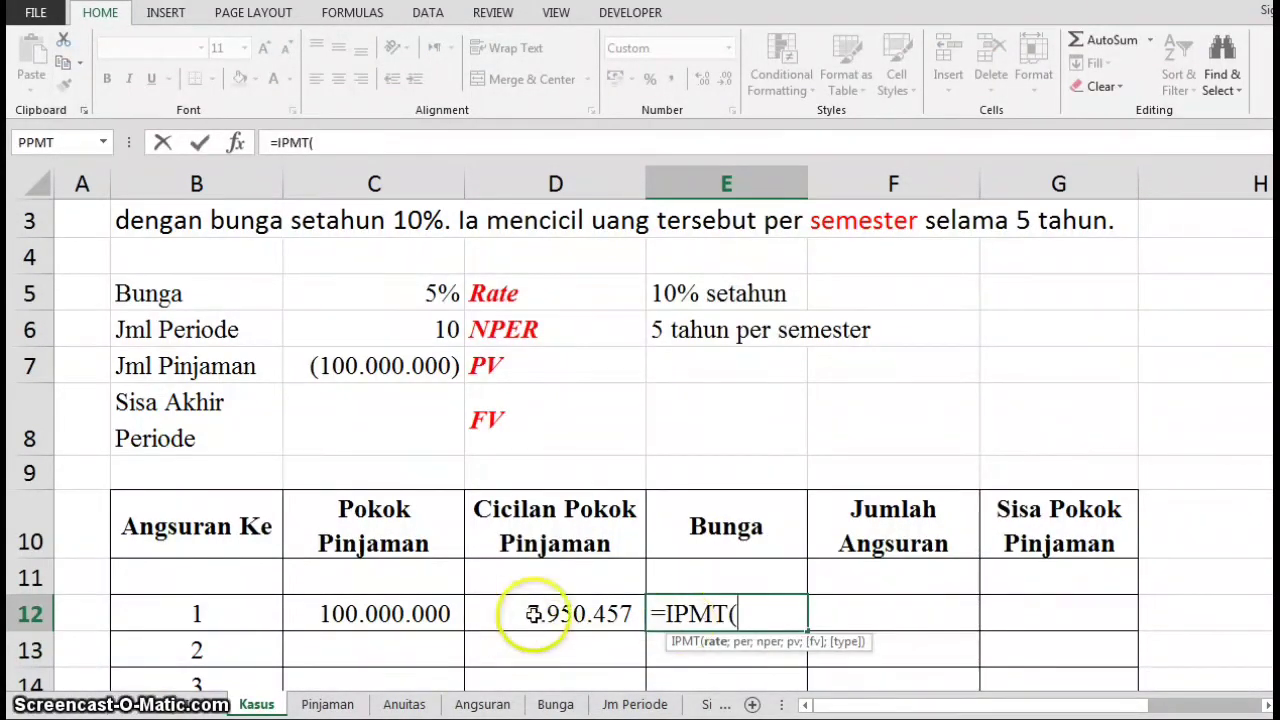
click(410, 293)
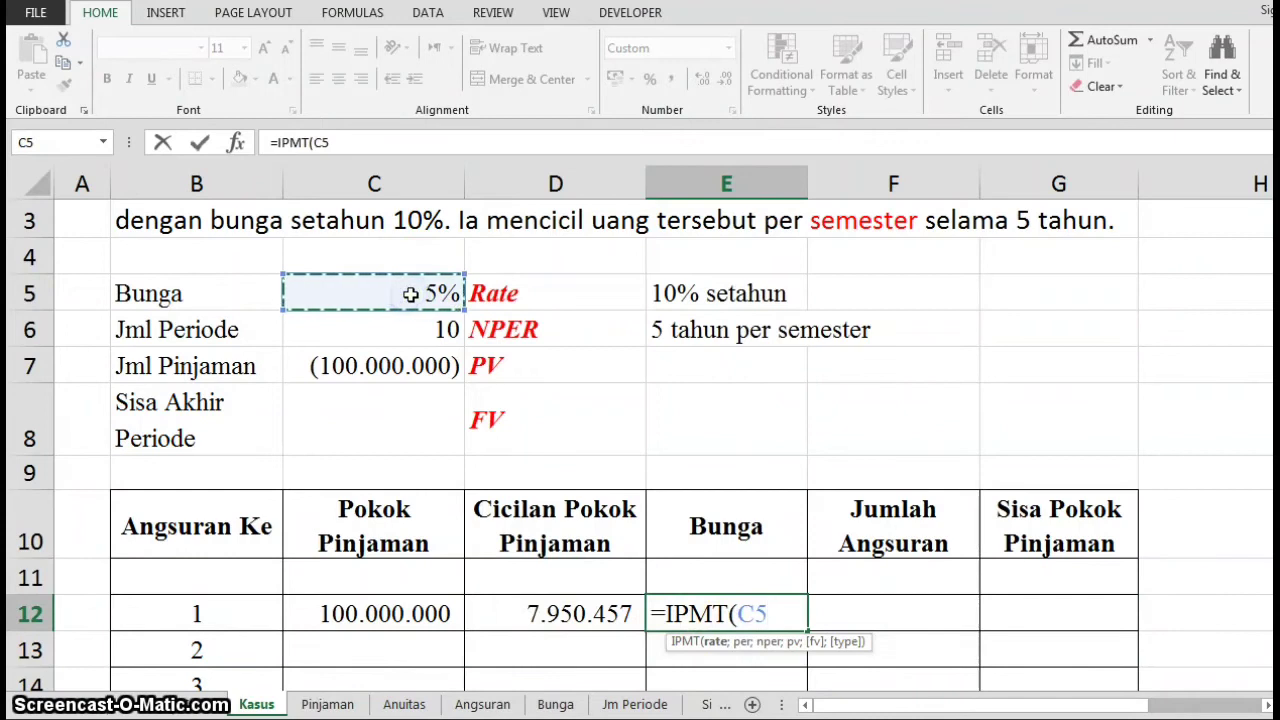
text(;)
click(221, 613)
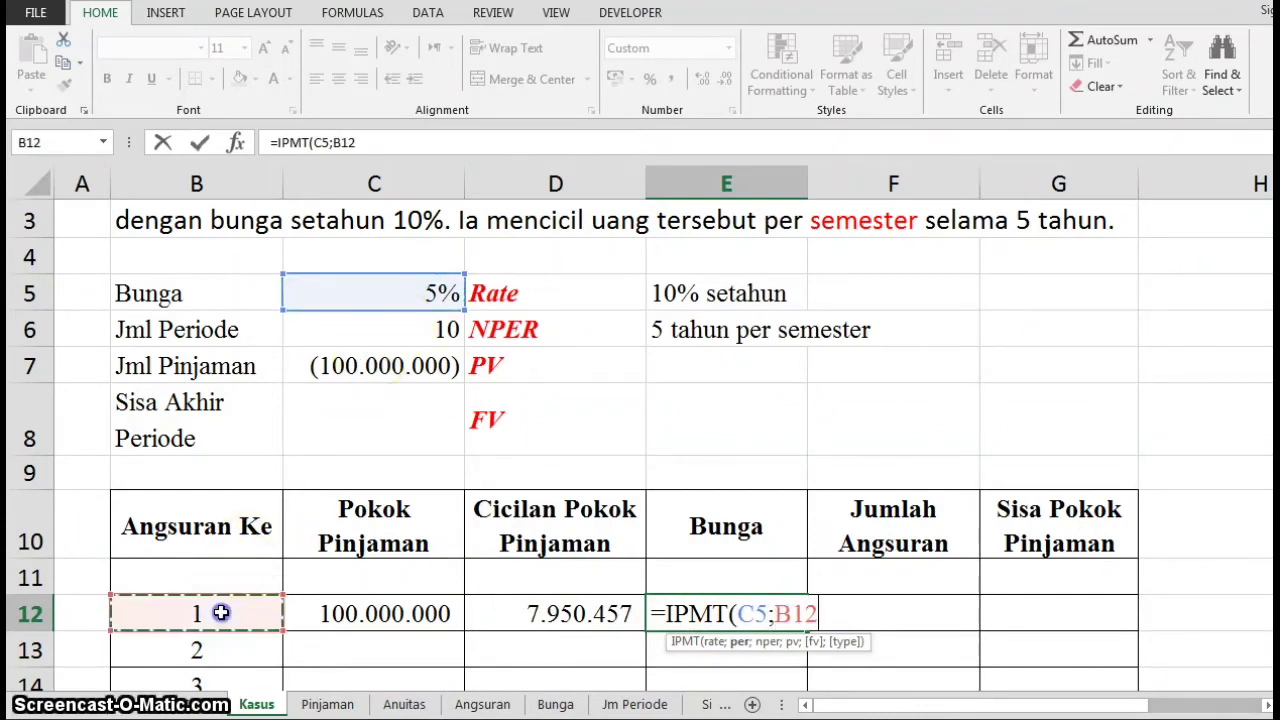
text(;)
click(359, 331)
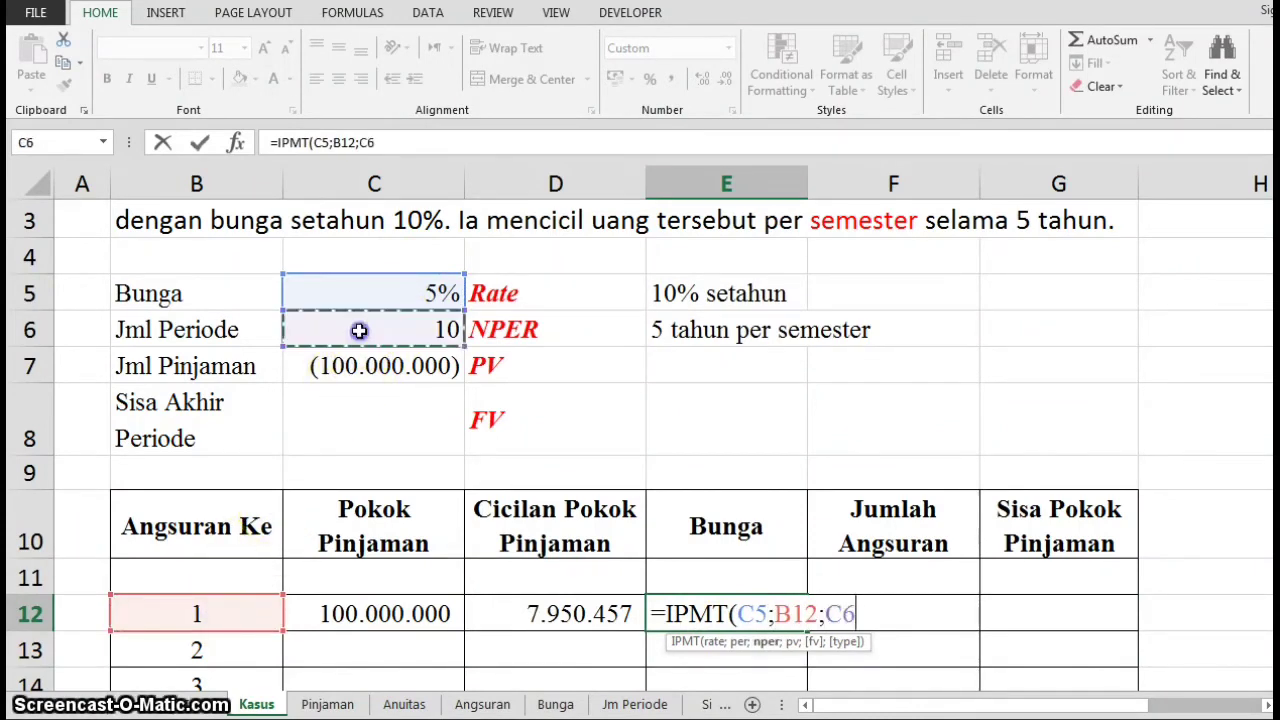
text(;)
click(372, 366)
text(;)
click(366, 412)
Make the C5, C6, C7 and C8 references absolute in E12's IPMT formula and complete it
drag(740, 613, 775, 614)
key(F4)
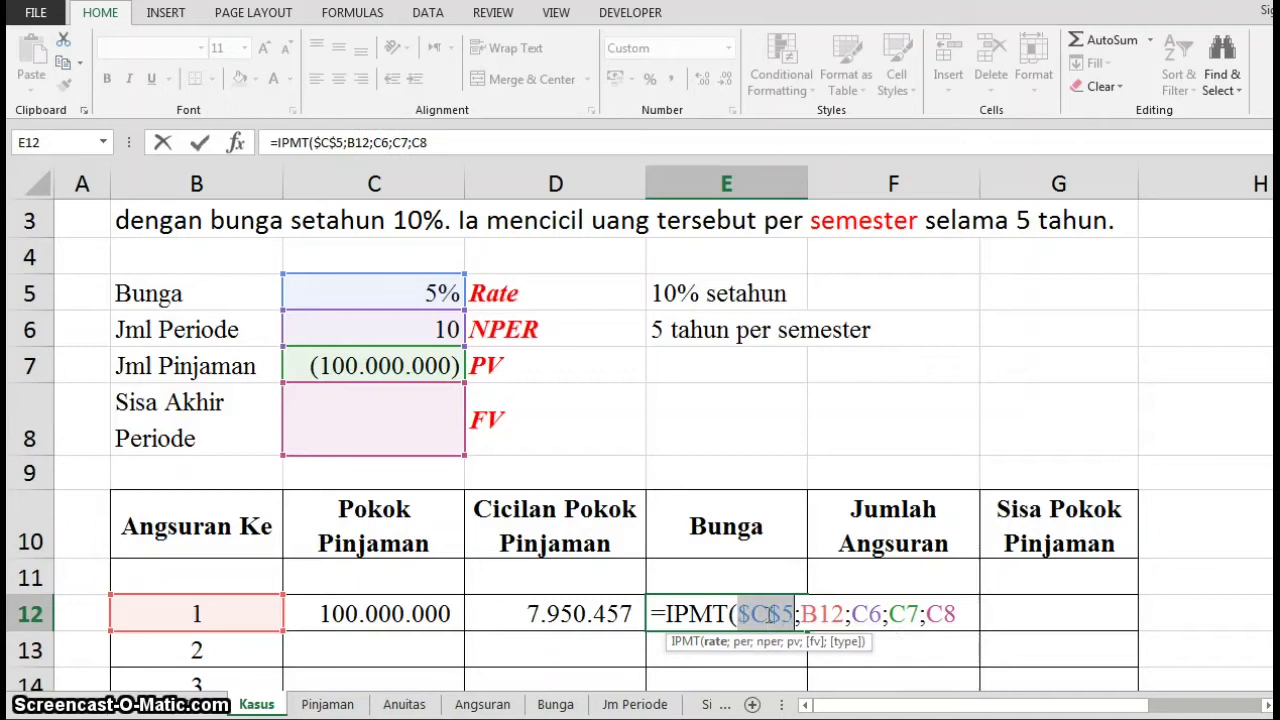
drag(851, 613, 948, 613)
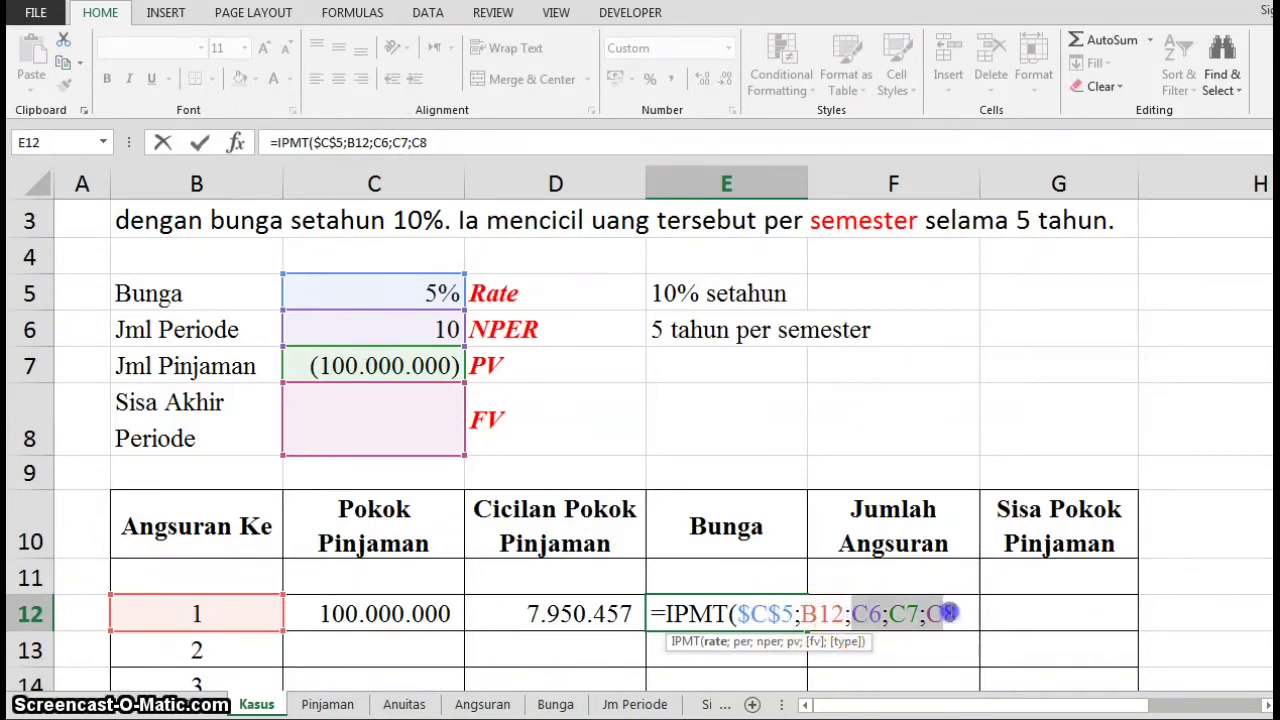
key(F4)
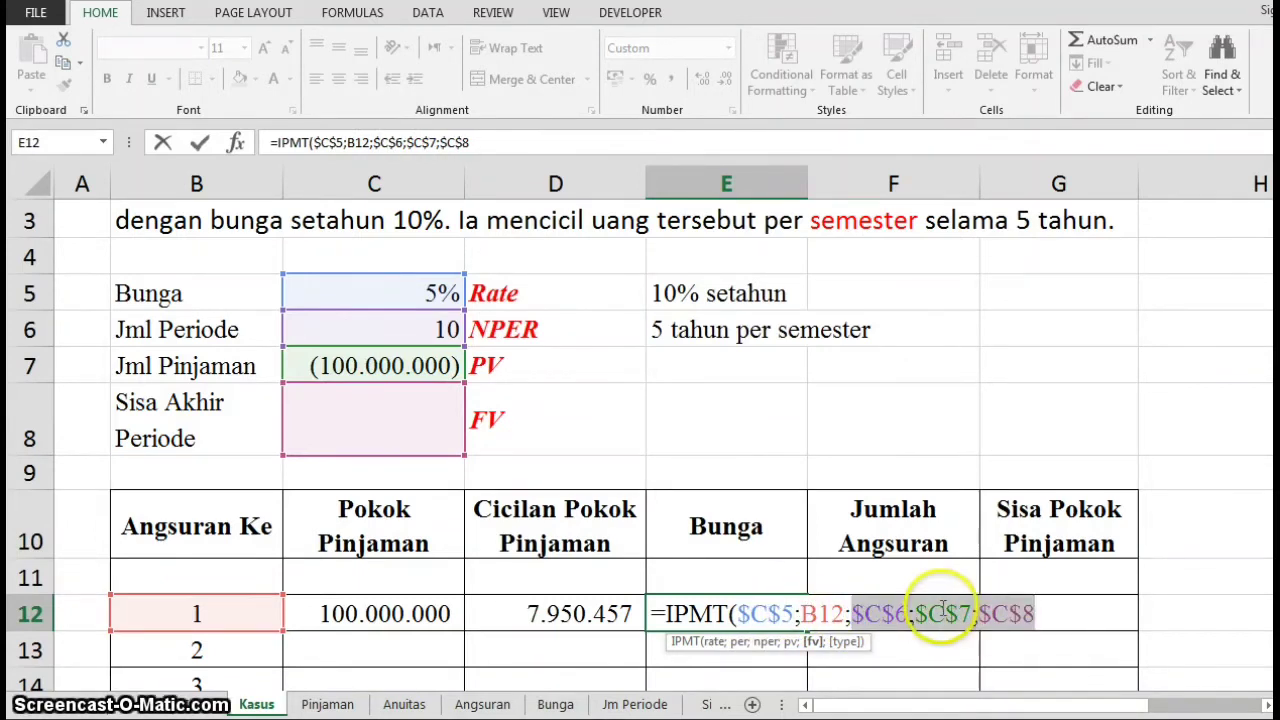
key(Return)
Fill the Bunga formula from E12 down to E21 for instalments 2 through 10
drag(1276, 365, 1276, 383)
click(712, 422)
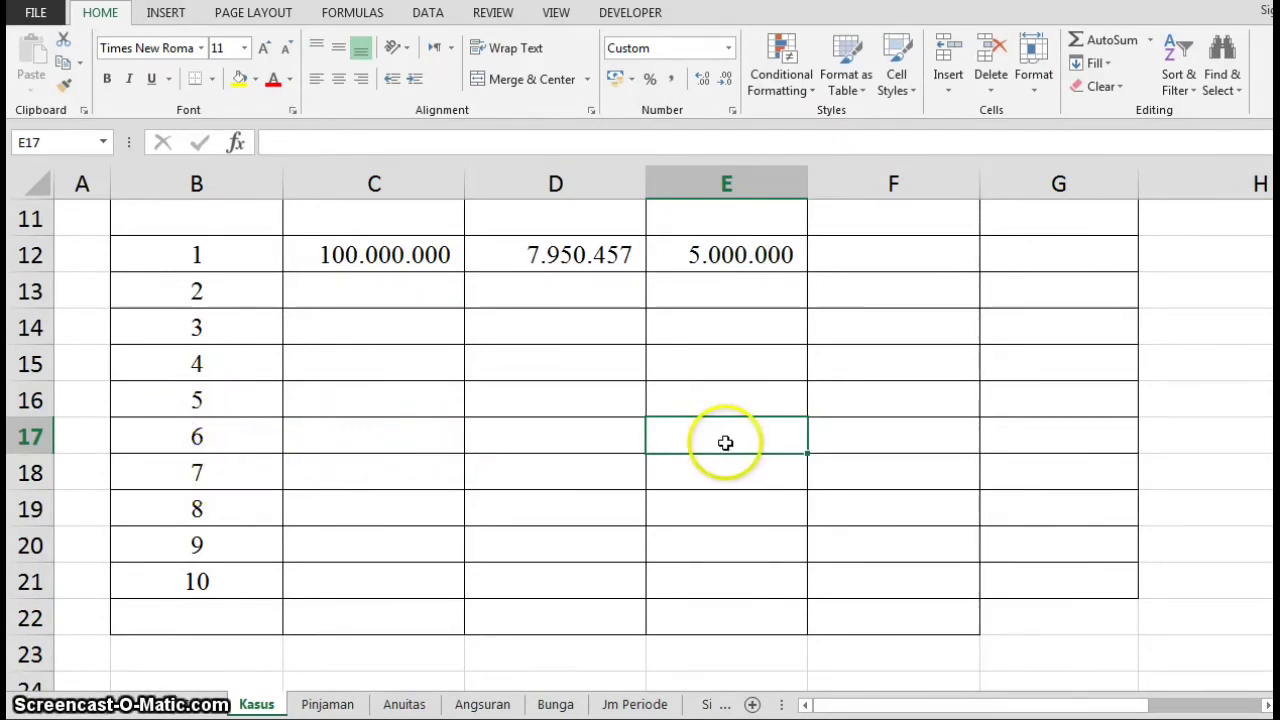
click(703, 253)
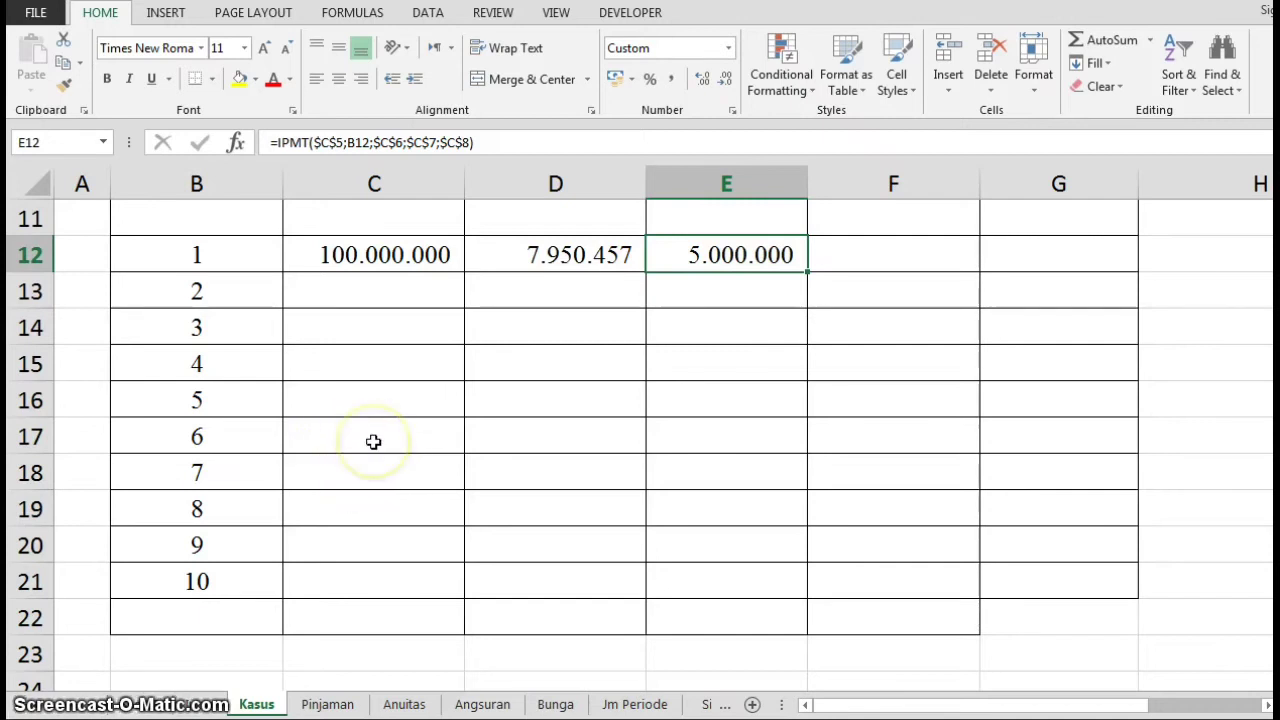
drag(808, 272, 794, 600)
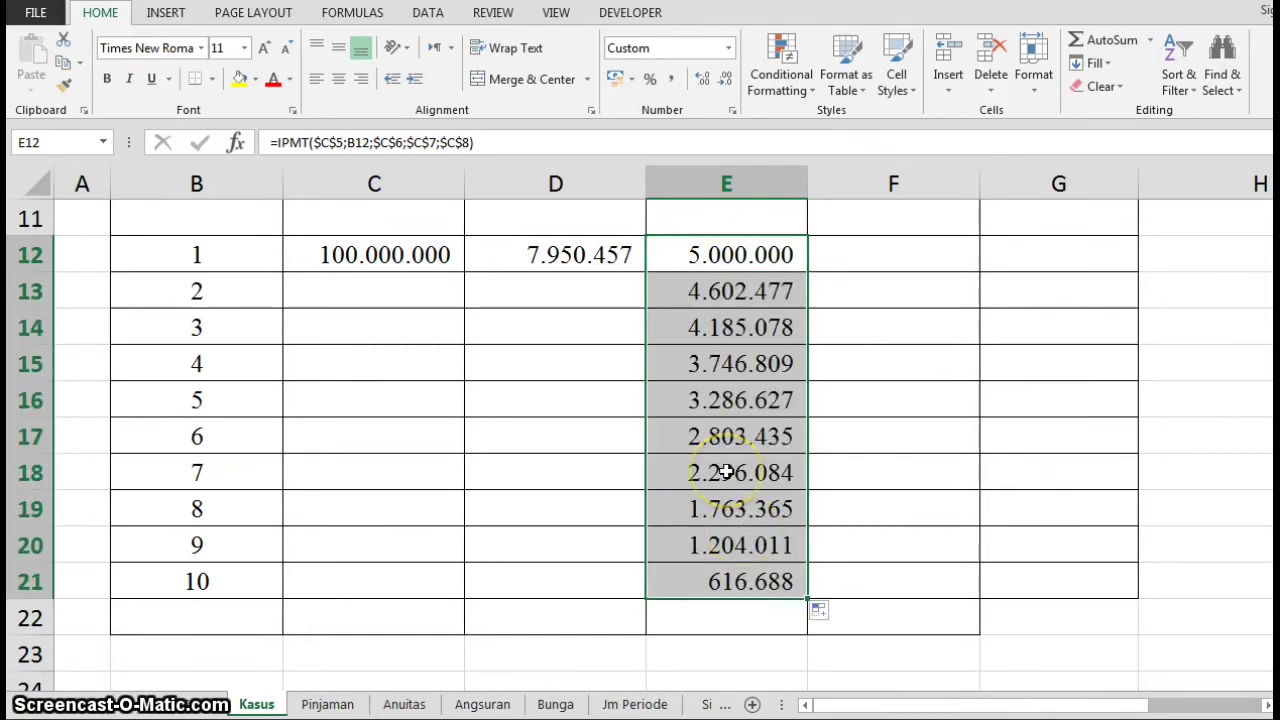
Clear the filled Bunga values in E13:E21, keeping only the formula in E12
click(350, 437)
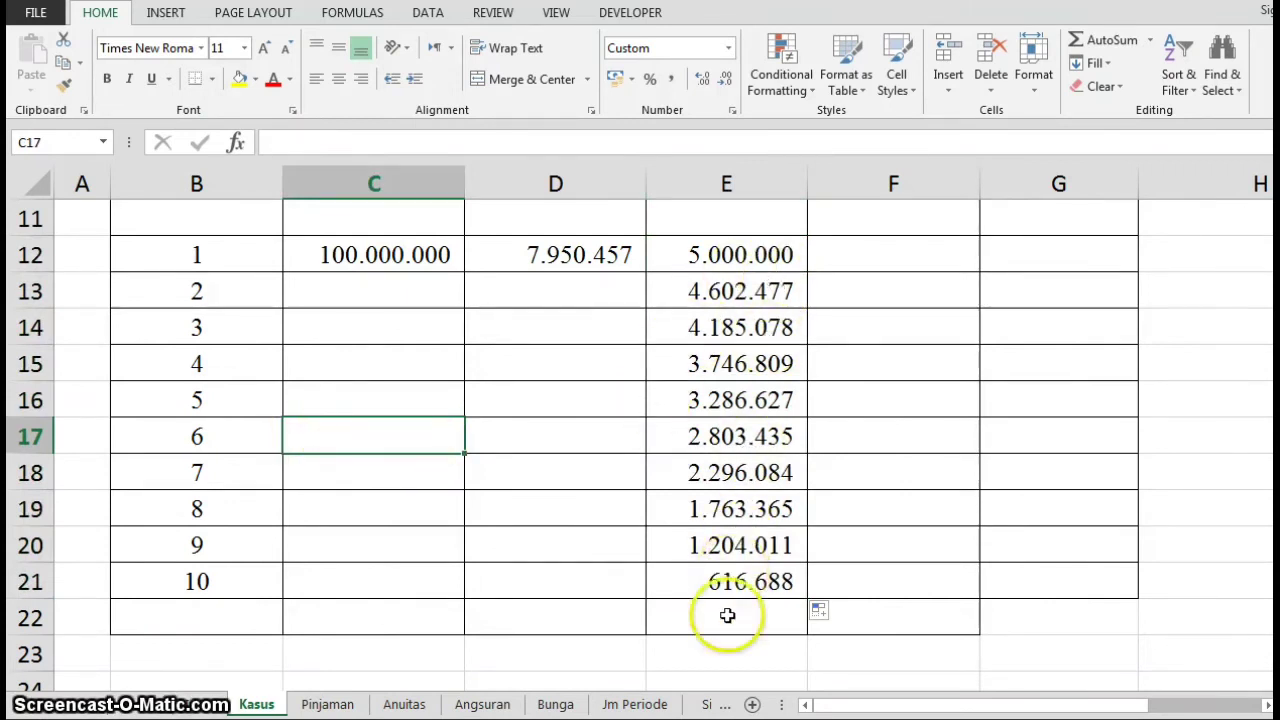
drag(724, 581, 722, 297)
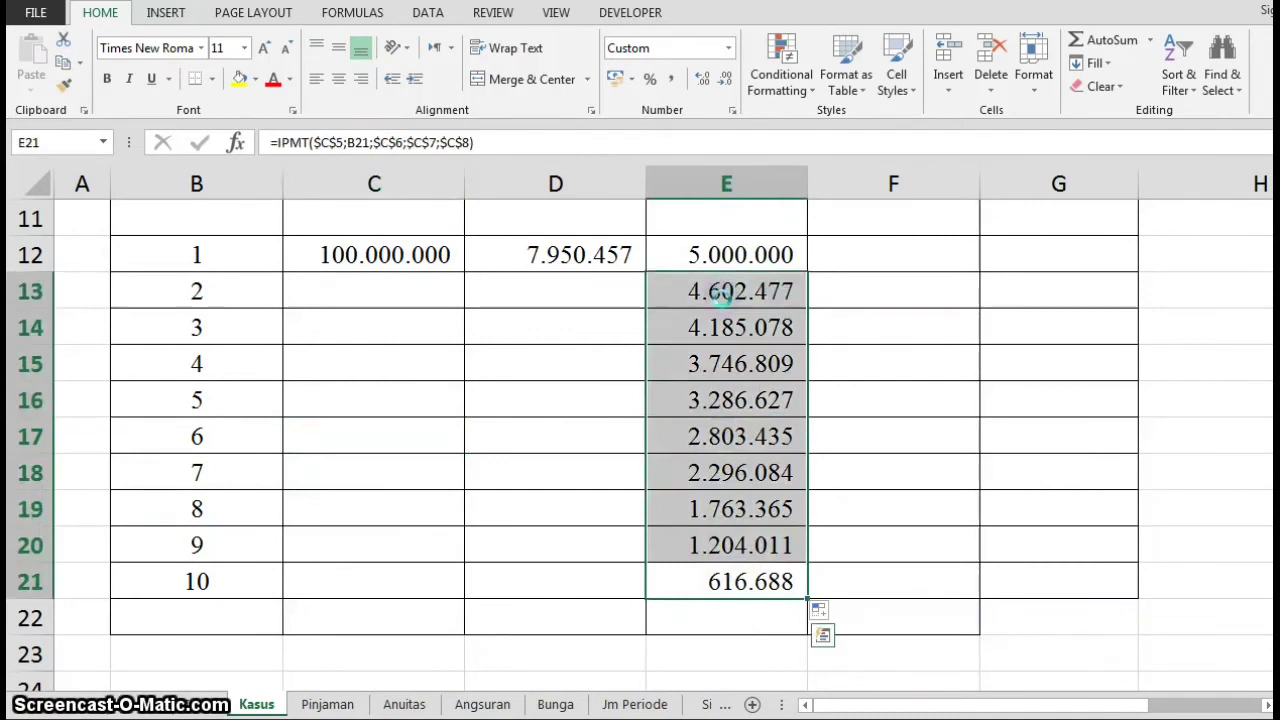
key(Delete)
Calculate the first instalment's Jumlah Angsuran in F12 by adding D12 and E12
scroll(915, 521, up, 2)
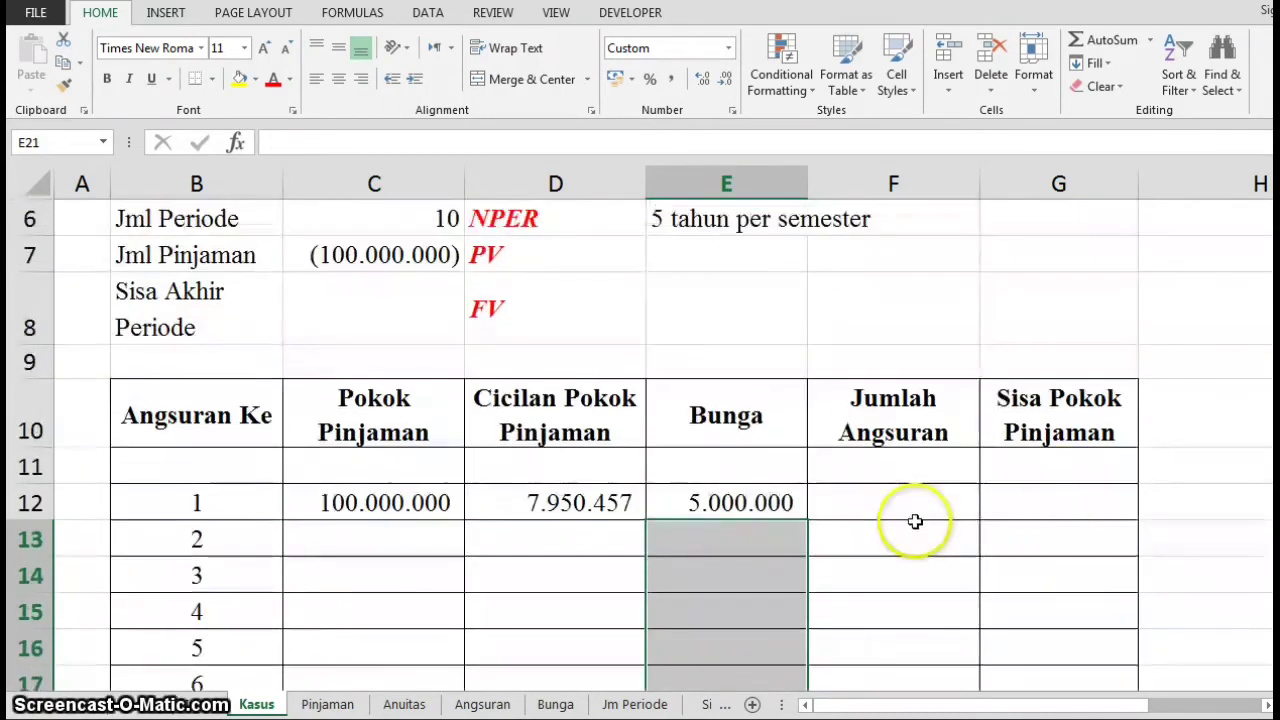
click(882, 497)
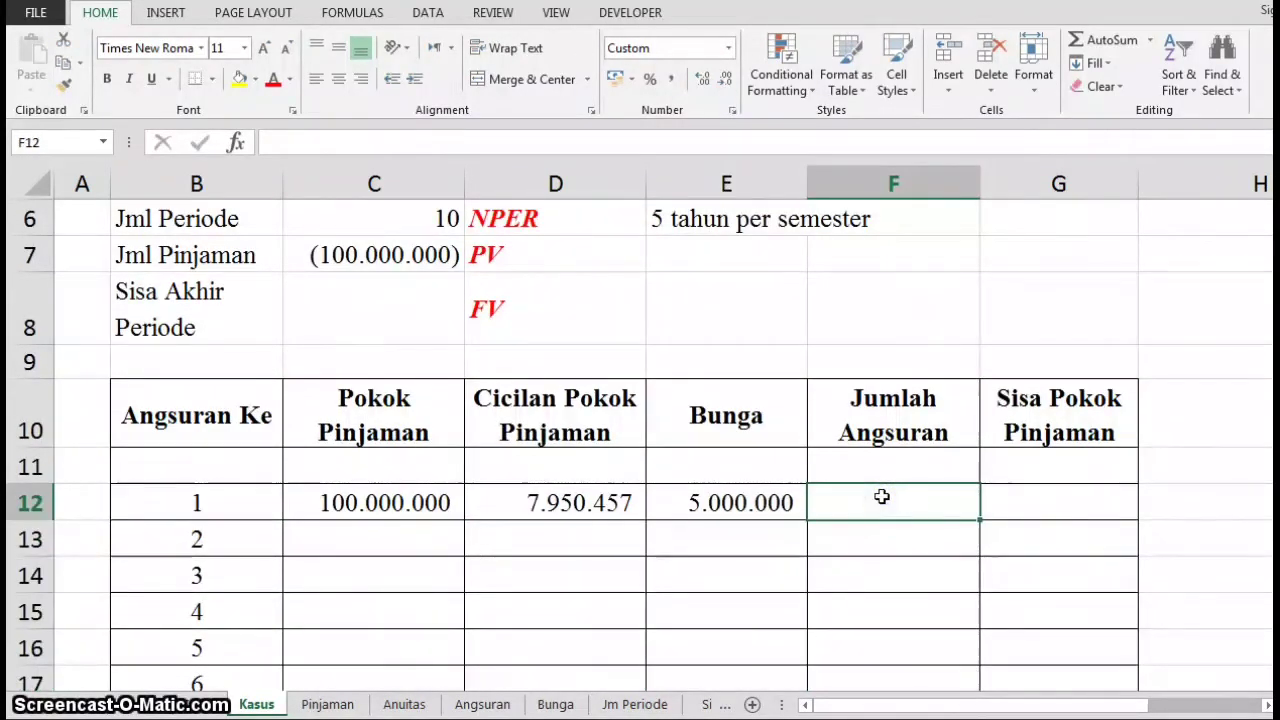
text(=)
key(Left)
key(Left)
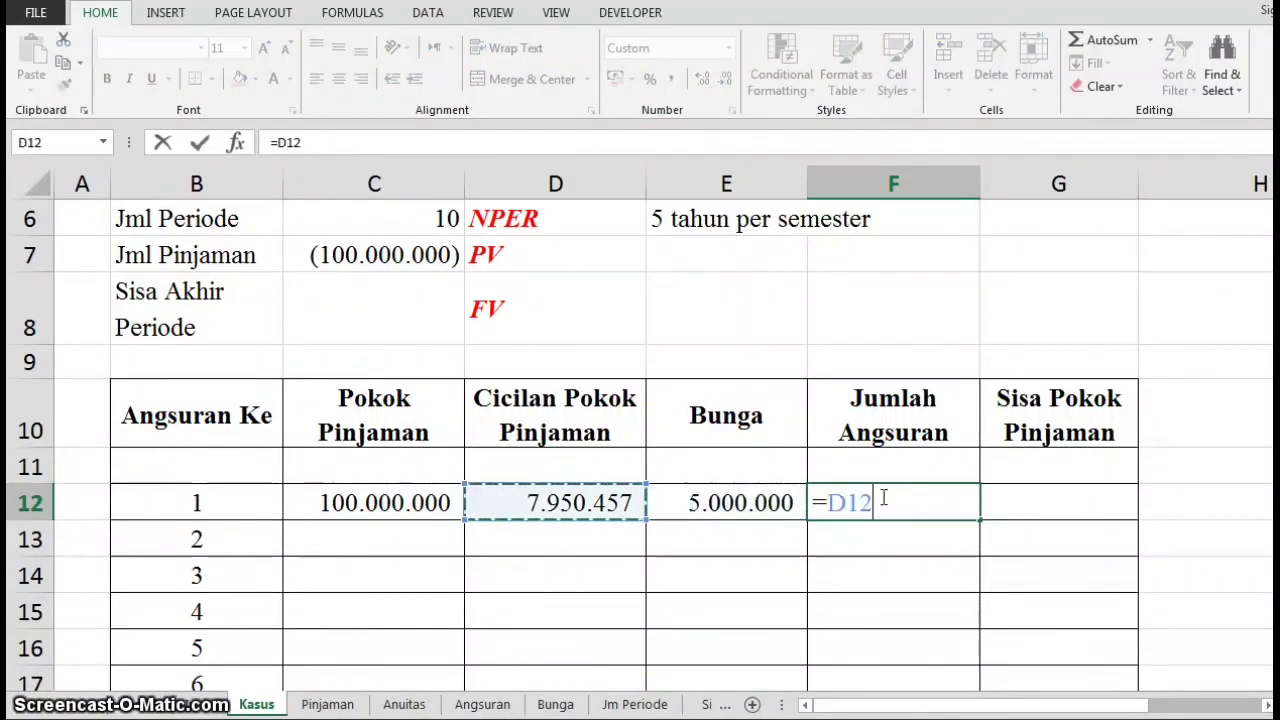
key(Left)
key(Return)
Replace F12's content with a PMT formula using C5 as rate, C6 as nper, C7 as pv and C8 as fv
click(882, 499)
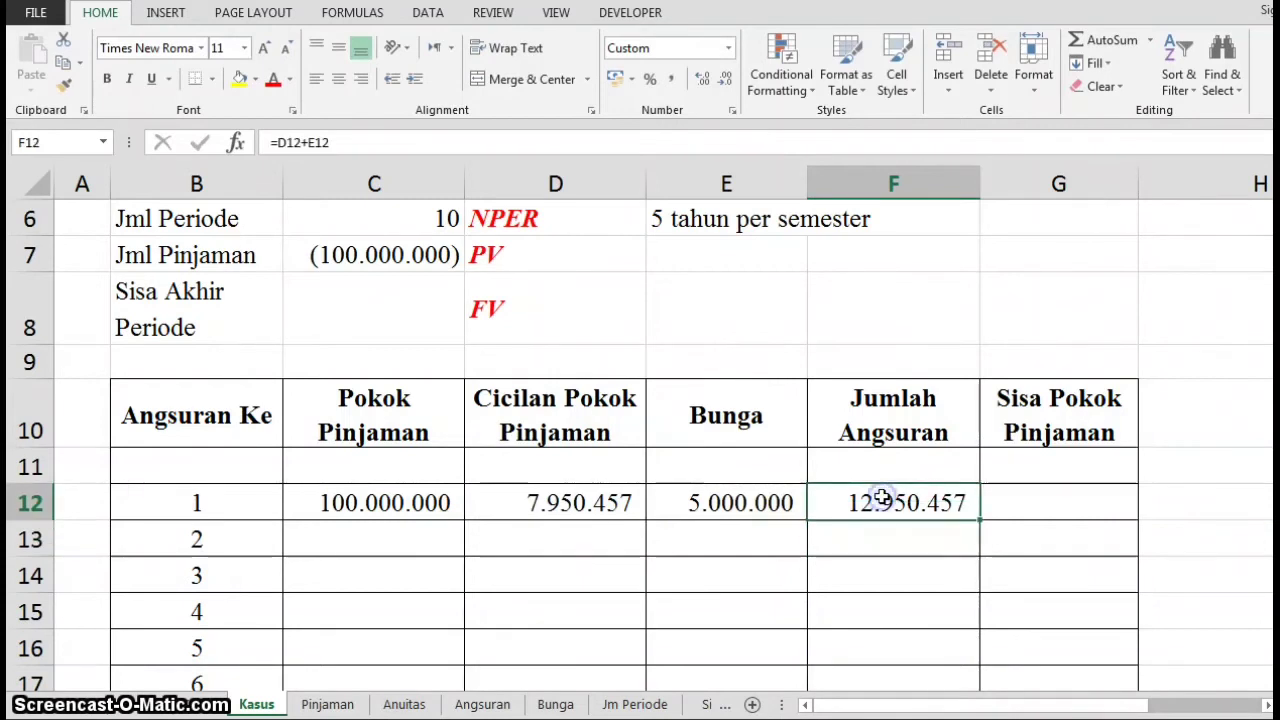
text(=pm)
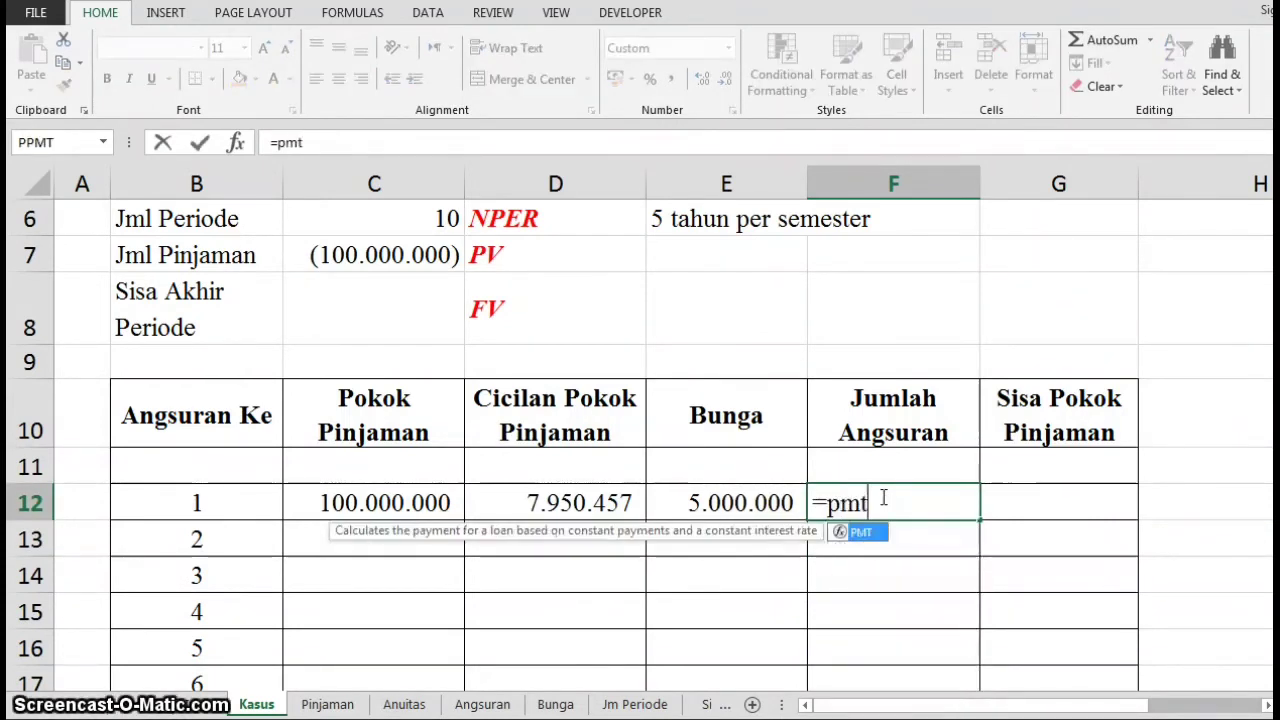
text(t)
key(Tab)
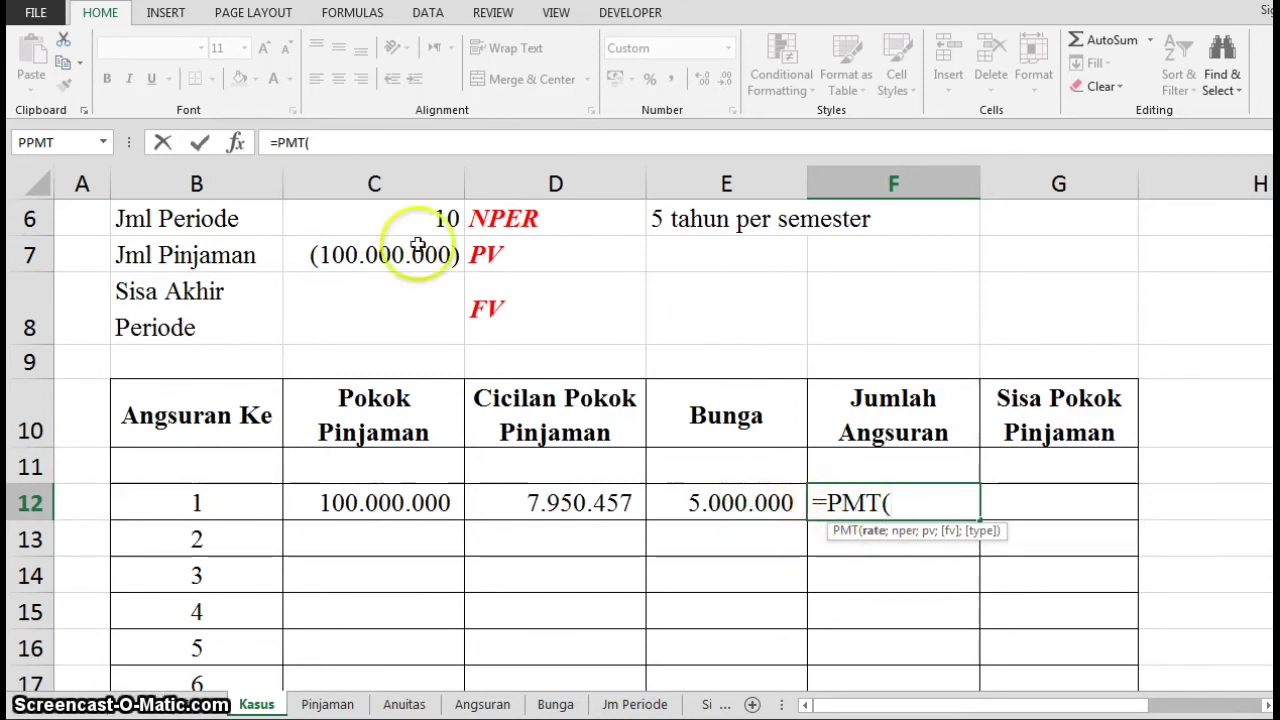
drag(1278, 402, 1278, 386)
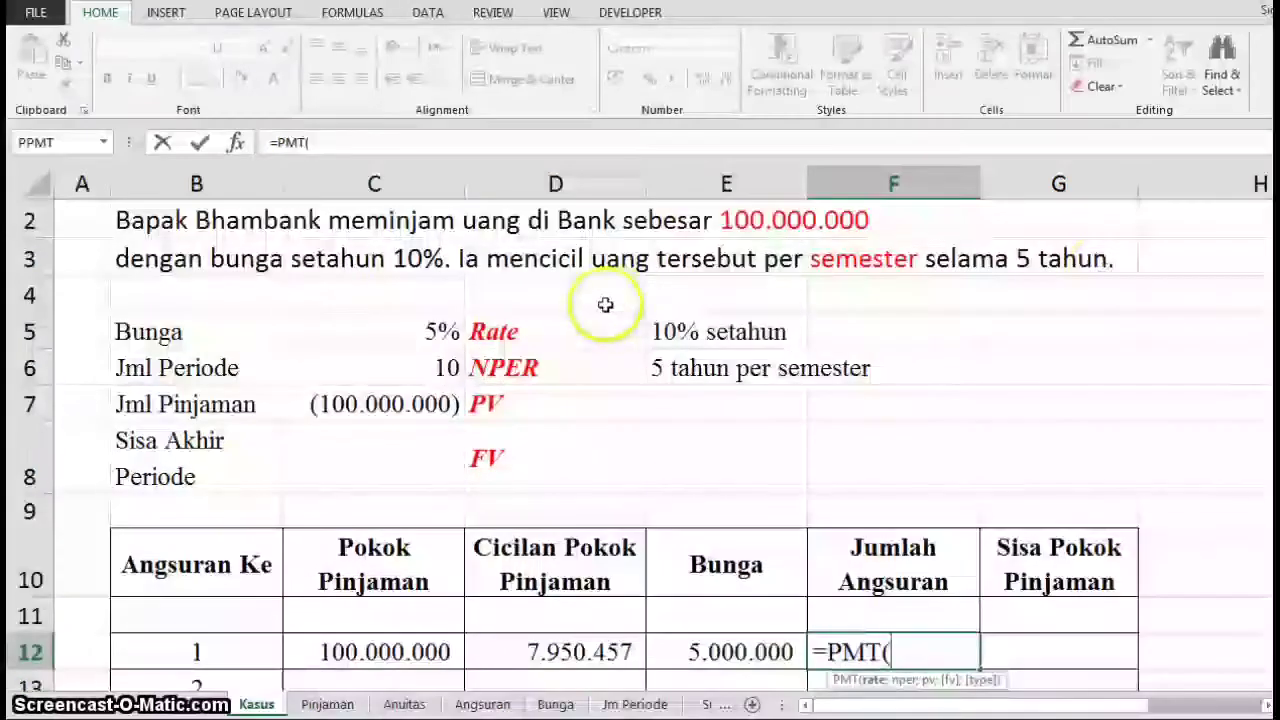
click(413, 336)
text(;)
click(415, 370)
text(;)
click(416, 404)
text(;)
click(411, 458)
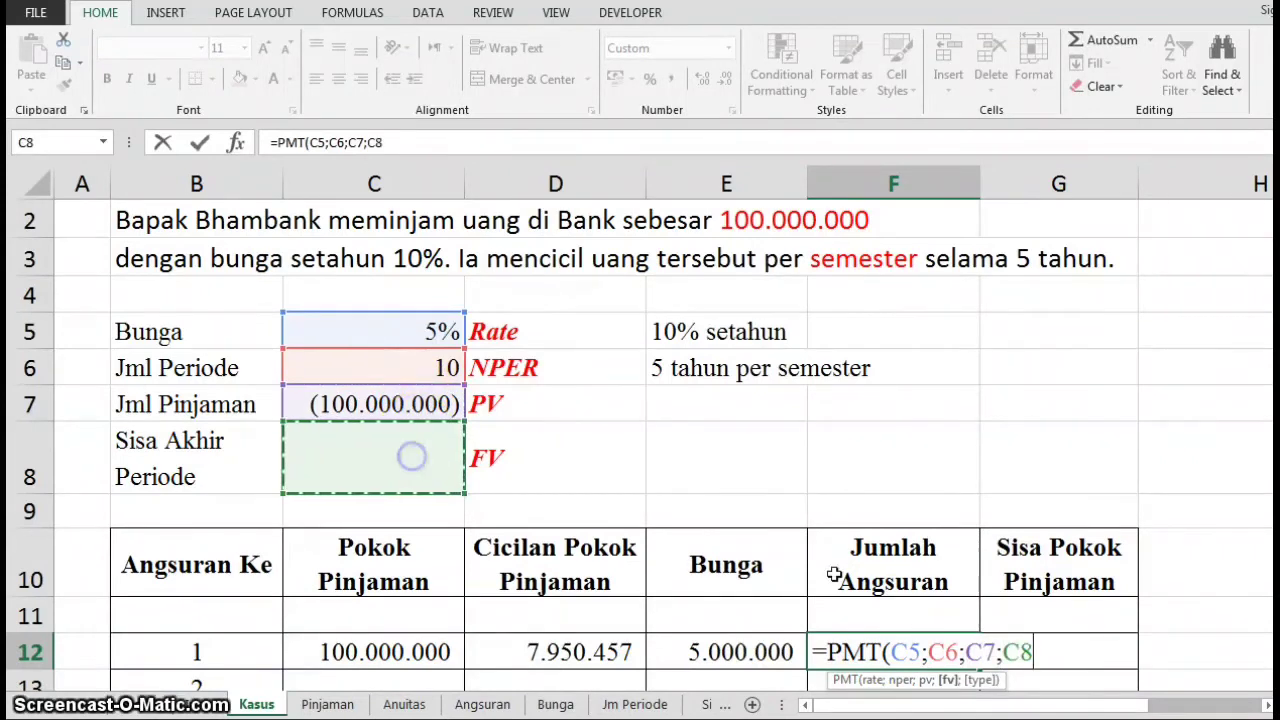
Make all cell references in F12's PMT formula absolute and complete it
drag(888, 651, 1033, 651)
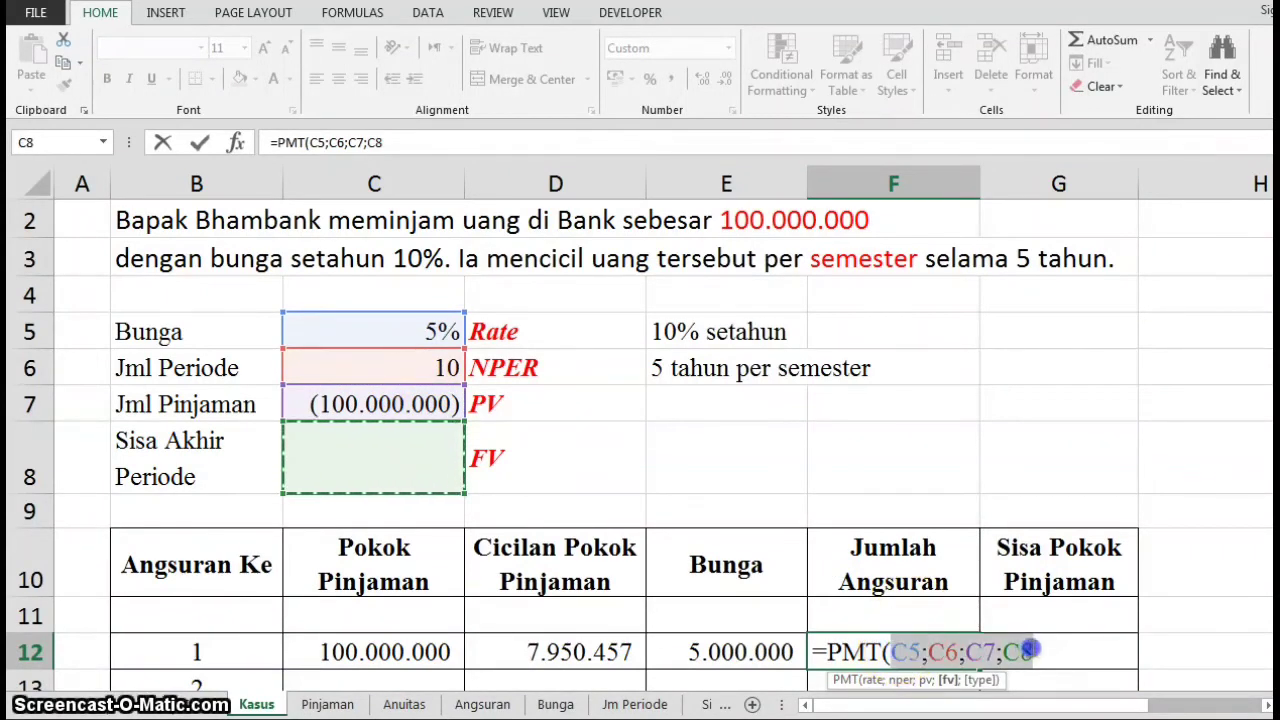
key(F4)
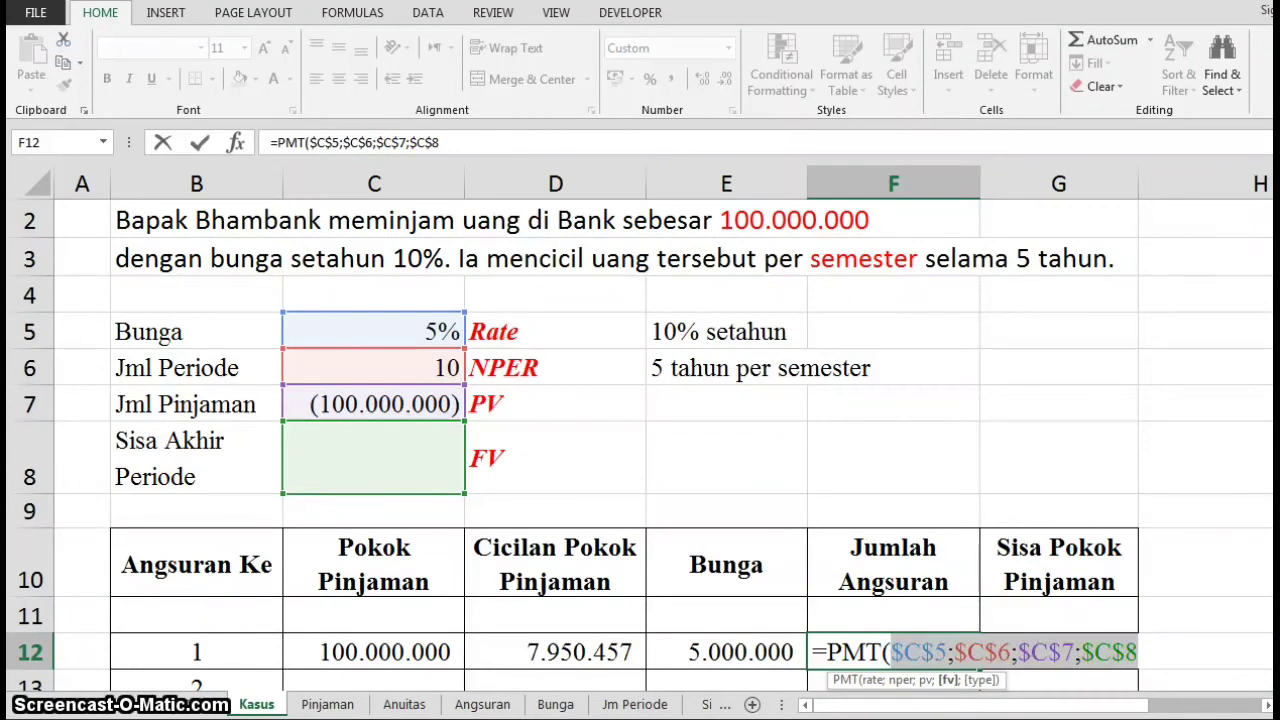
scroll(540, 489, down, 2)
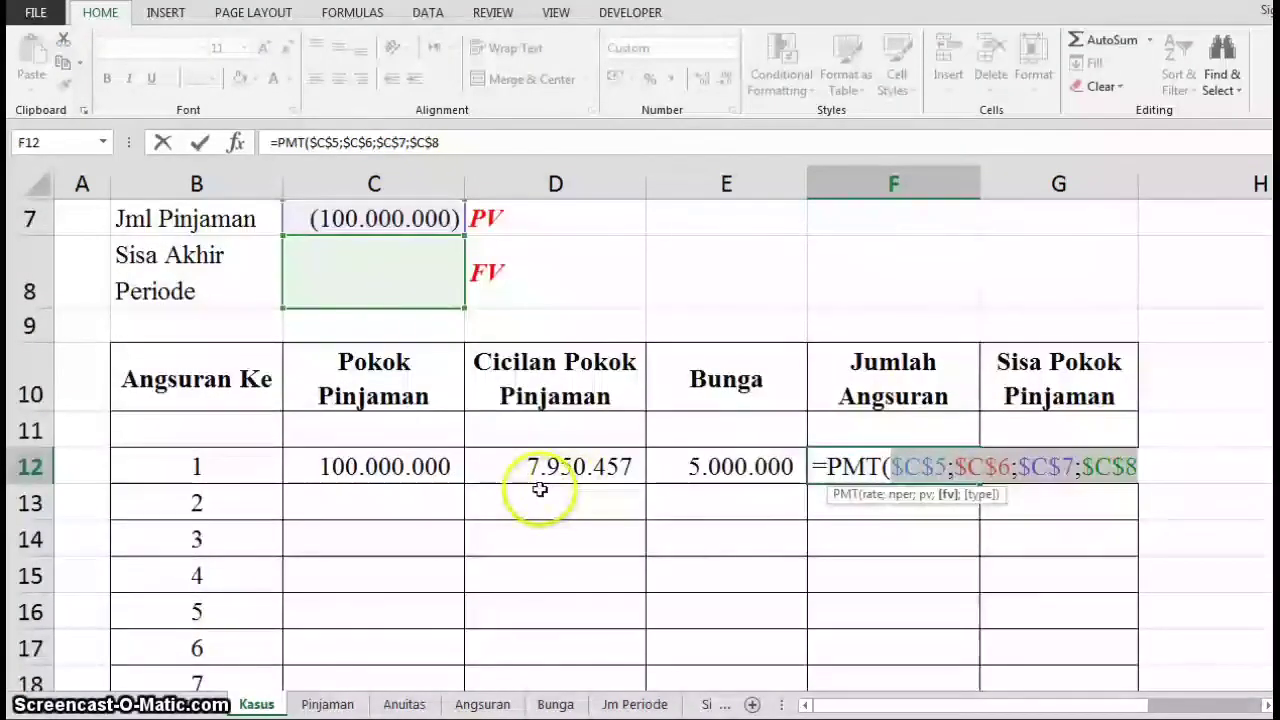
key(Return)
Fill the Jumlah Angsuran formula from F12 down to F21 for instalments 2 through 10
click(940, 466)
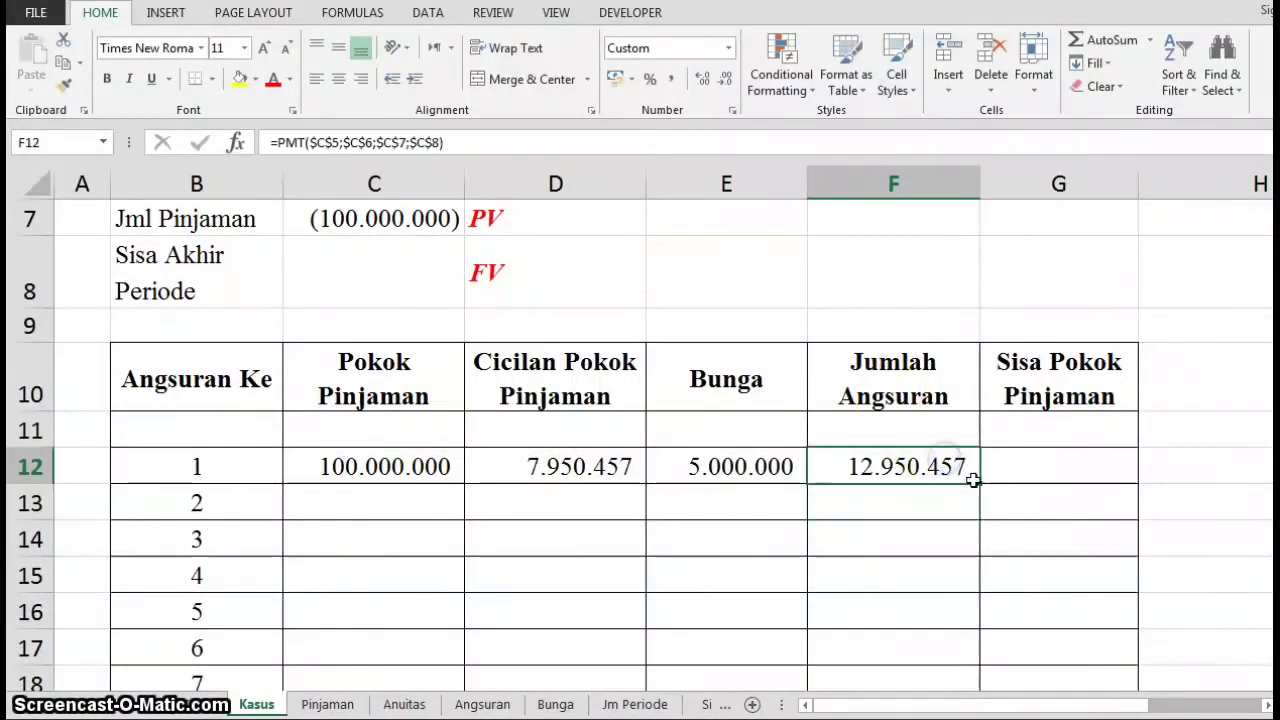
drag(979, 491, 966, 580)
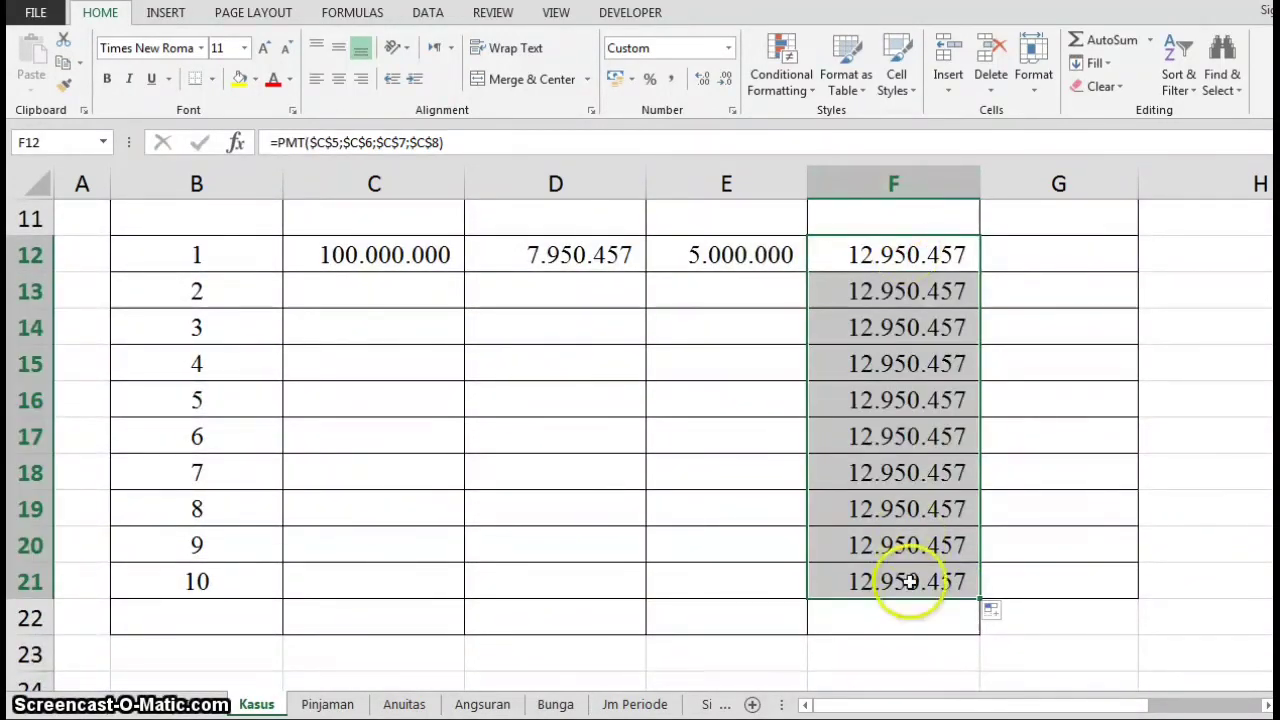
scroll(943, 509, up, 1)
scroll(943, 509, down, 1)
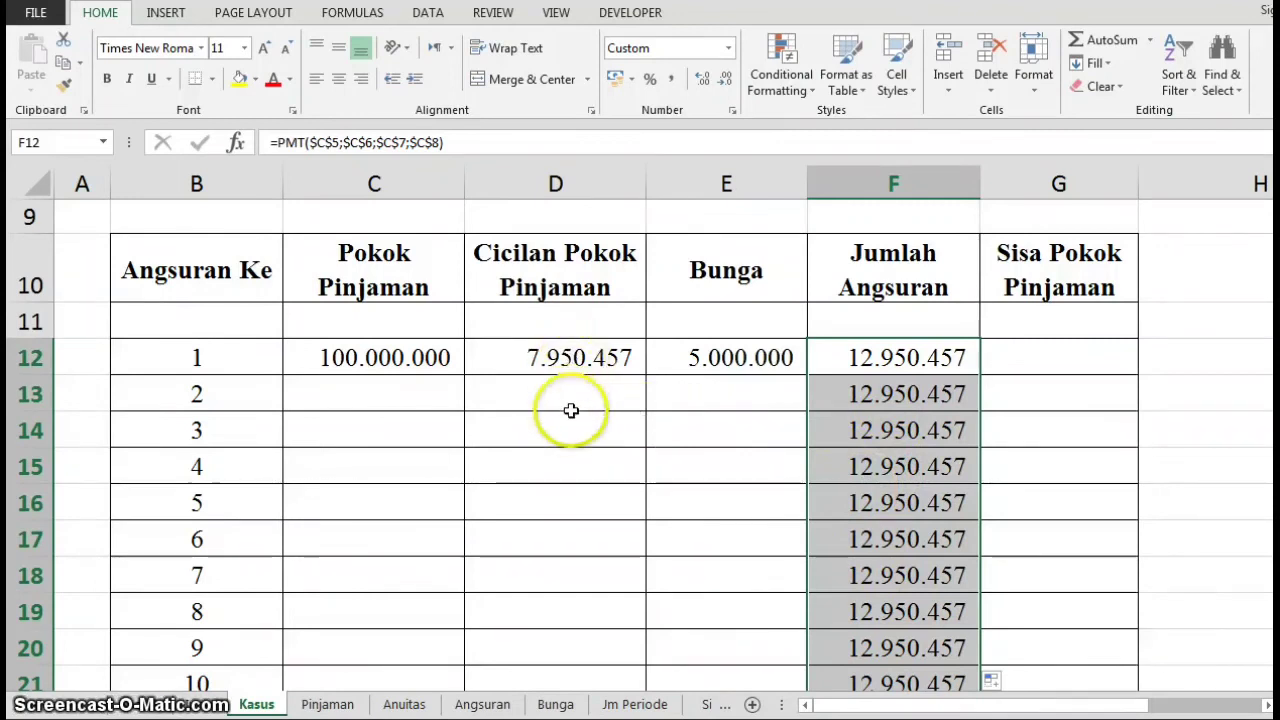
Calculate the first instalment's Sisa Pokok Pinjaman in G12 by subtracting D12 from C12
click(1006, 361)
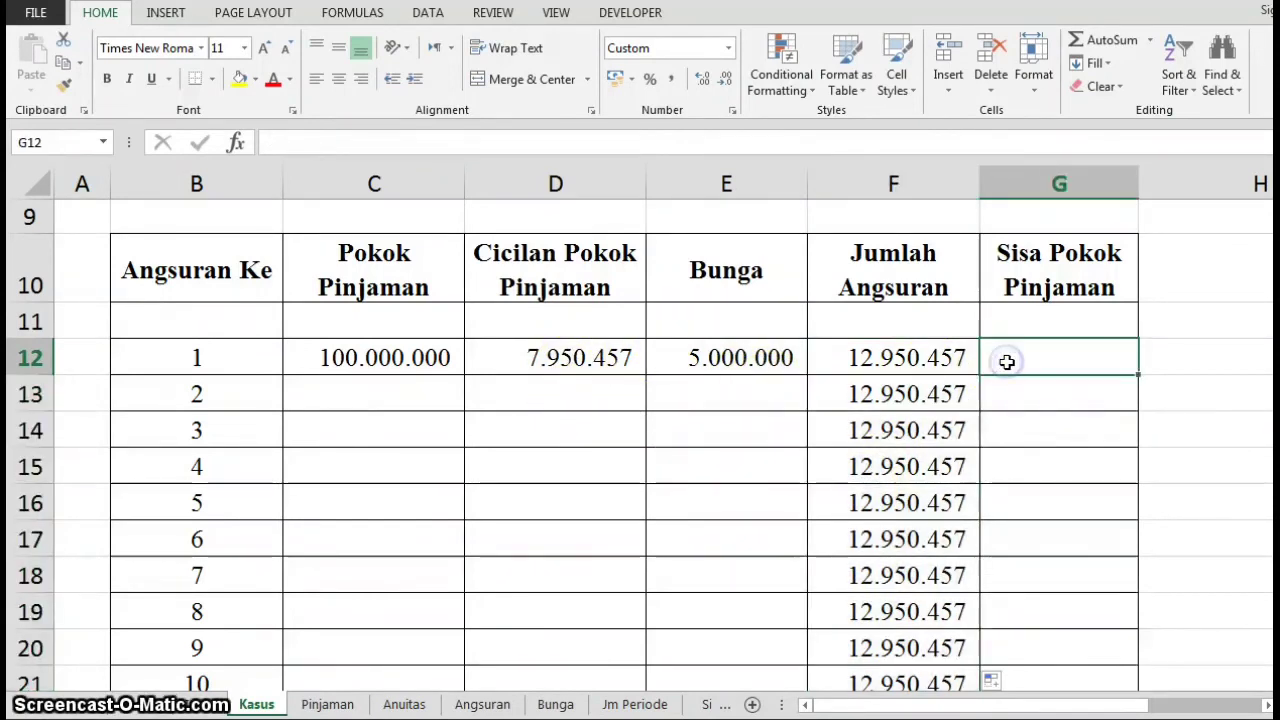
text(=)
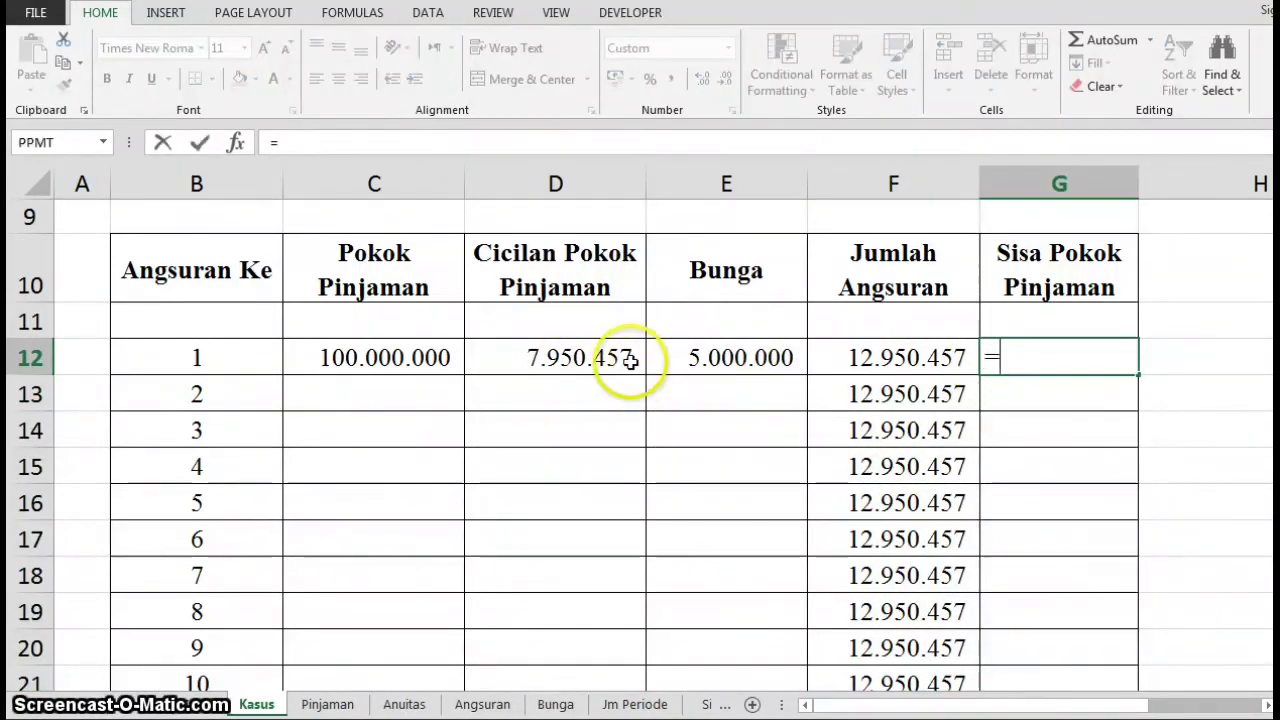
click(392, 358)
text(-)
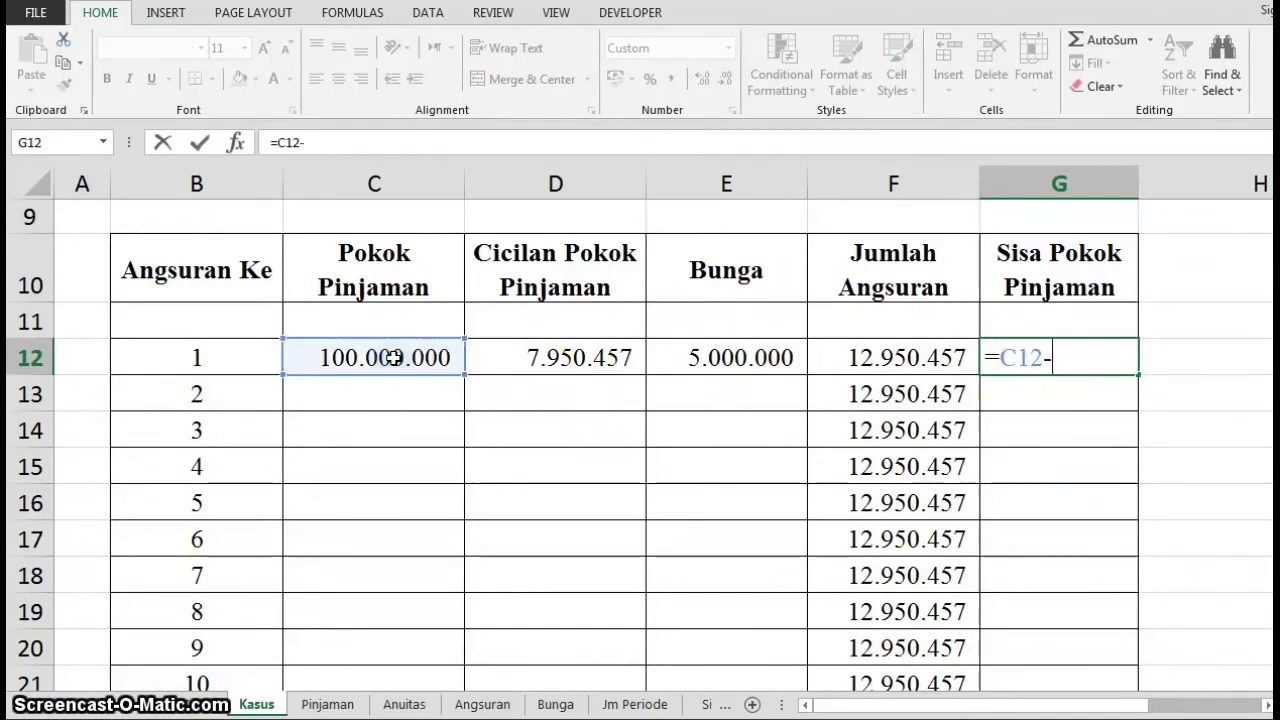
click(523, 357)
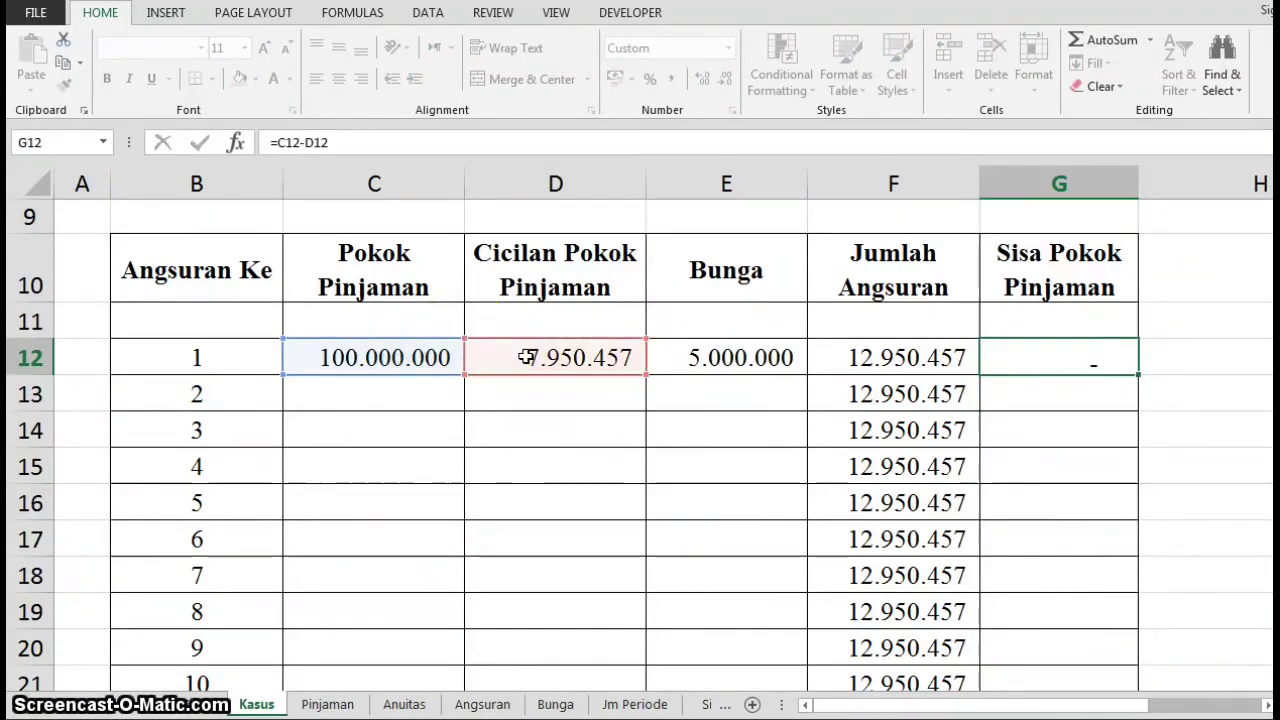
key(Return)
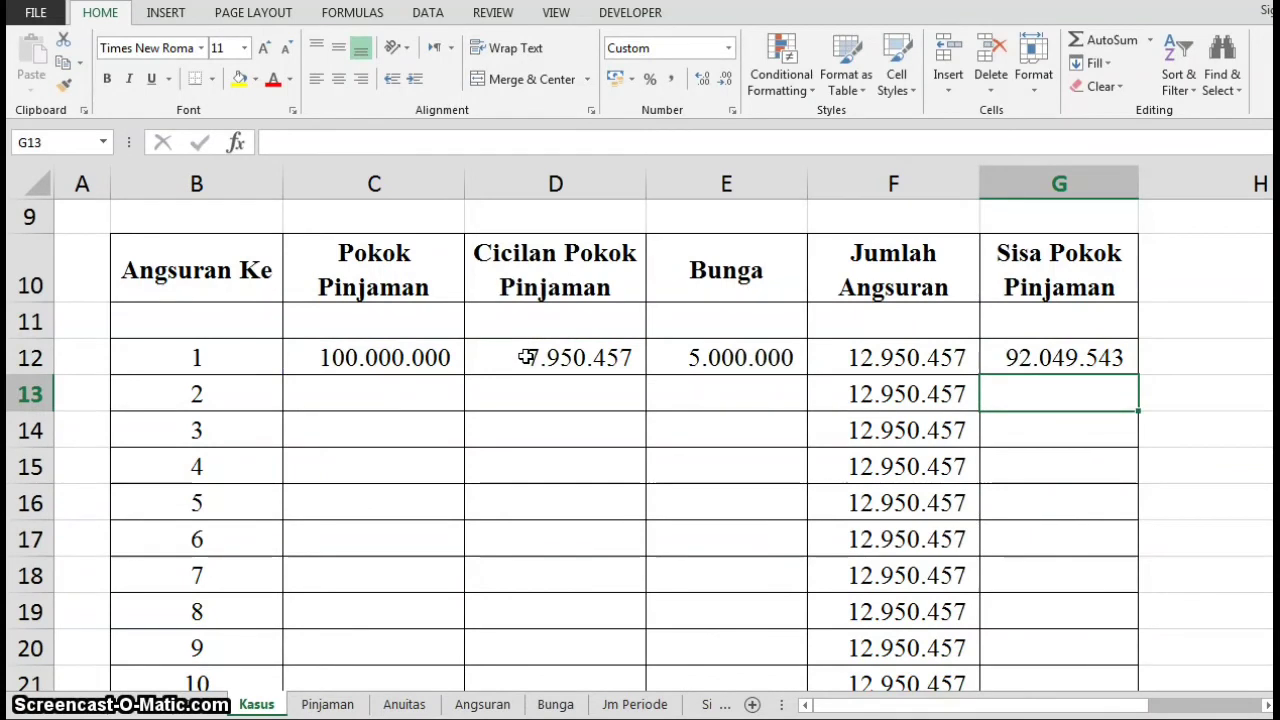
Link the second instalment's Pokok Pinjaman in C13 to the remaining principal in G12
click(431, 396)
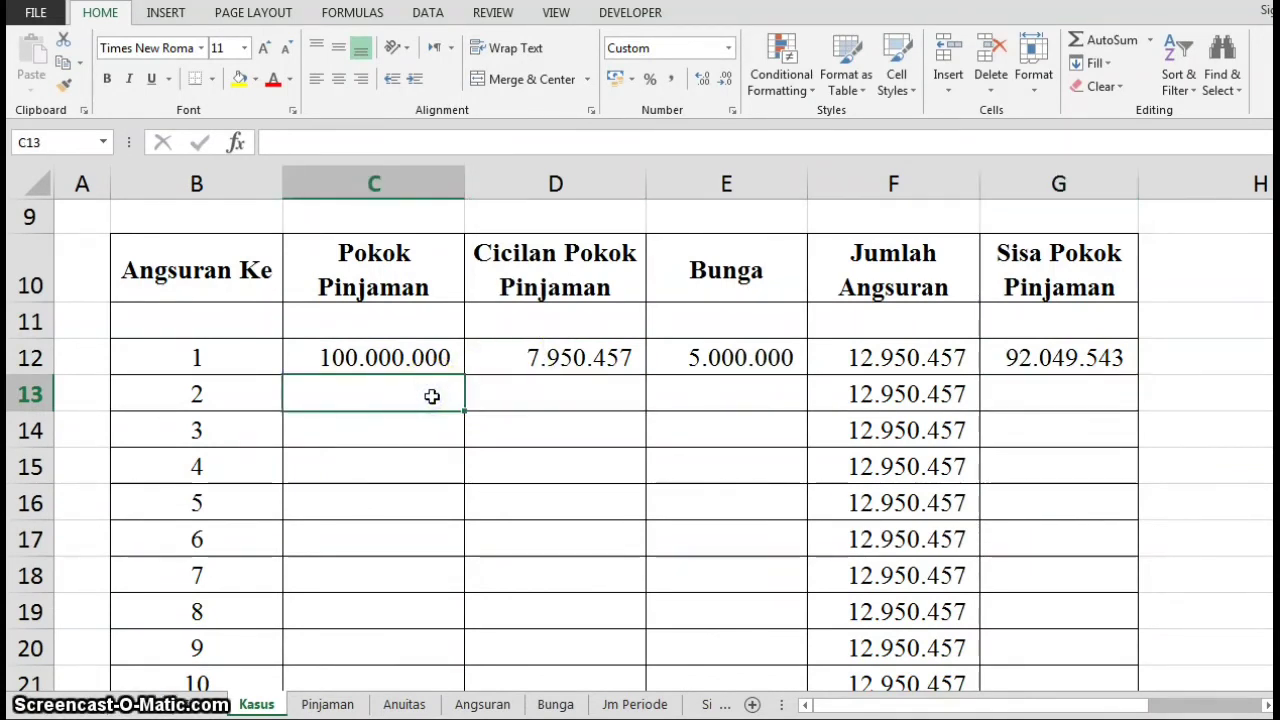
text(=)
click(1032, 353)
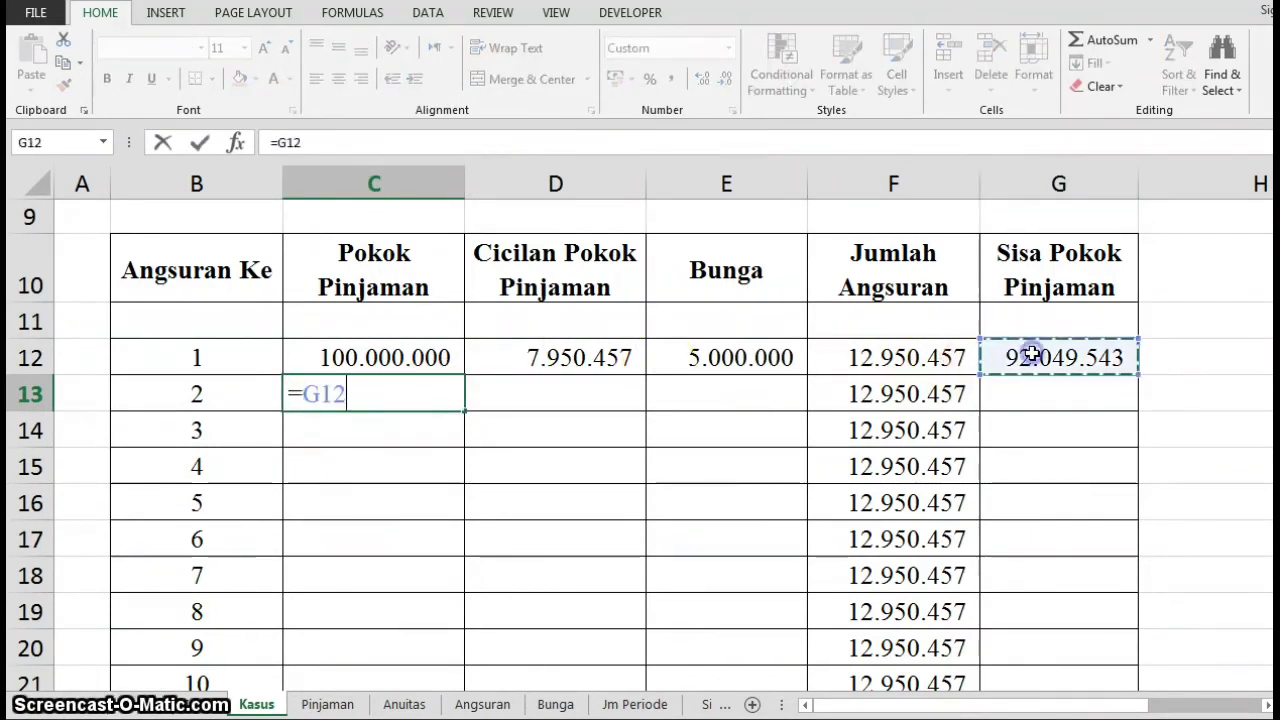
key(Return)
Fill the formulas of D12:G12 down to row 21 and the Pokok Pinjaman formula from C13 down to C21
drag(590, 357, 1035, 358)
drag(1139, 376, 1107, 599)
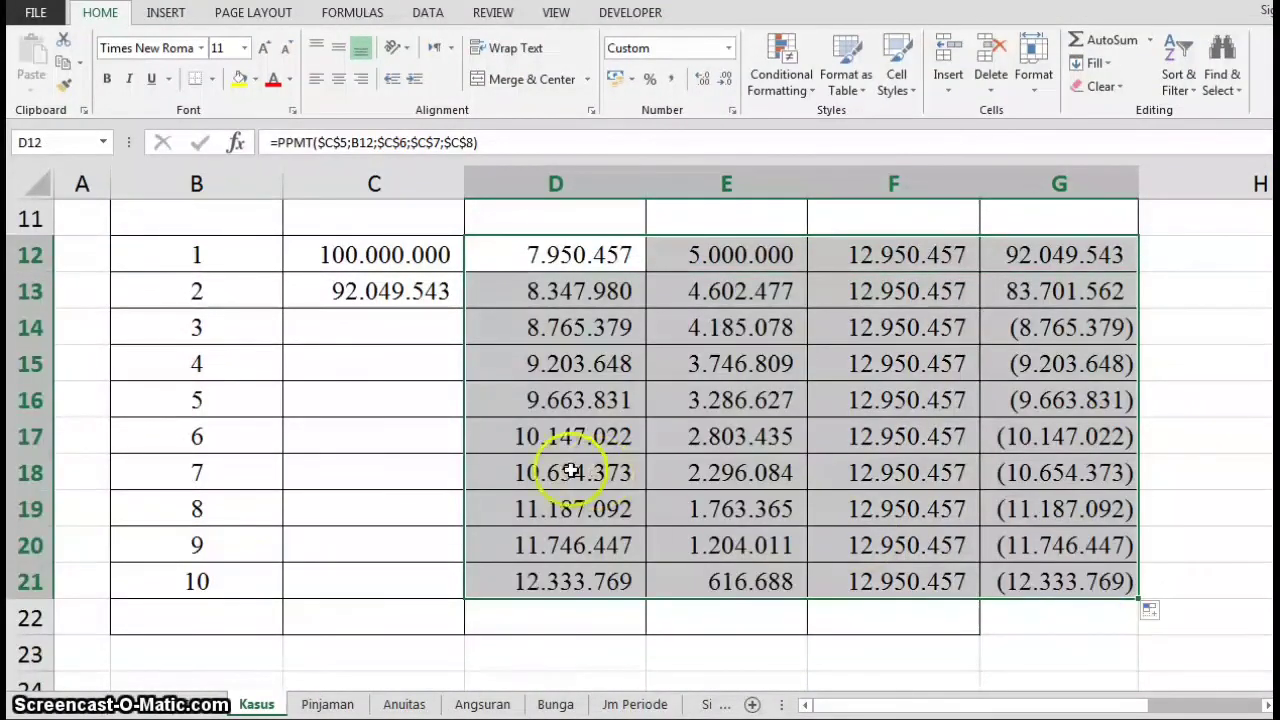
click(450, 300)
drag(463, 307, 460, 598)
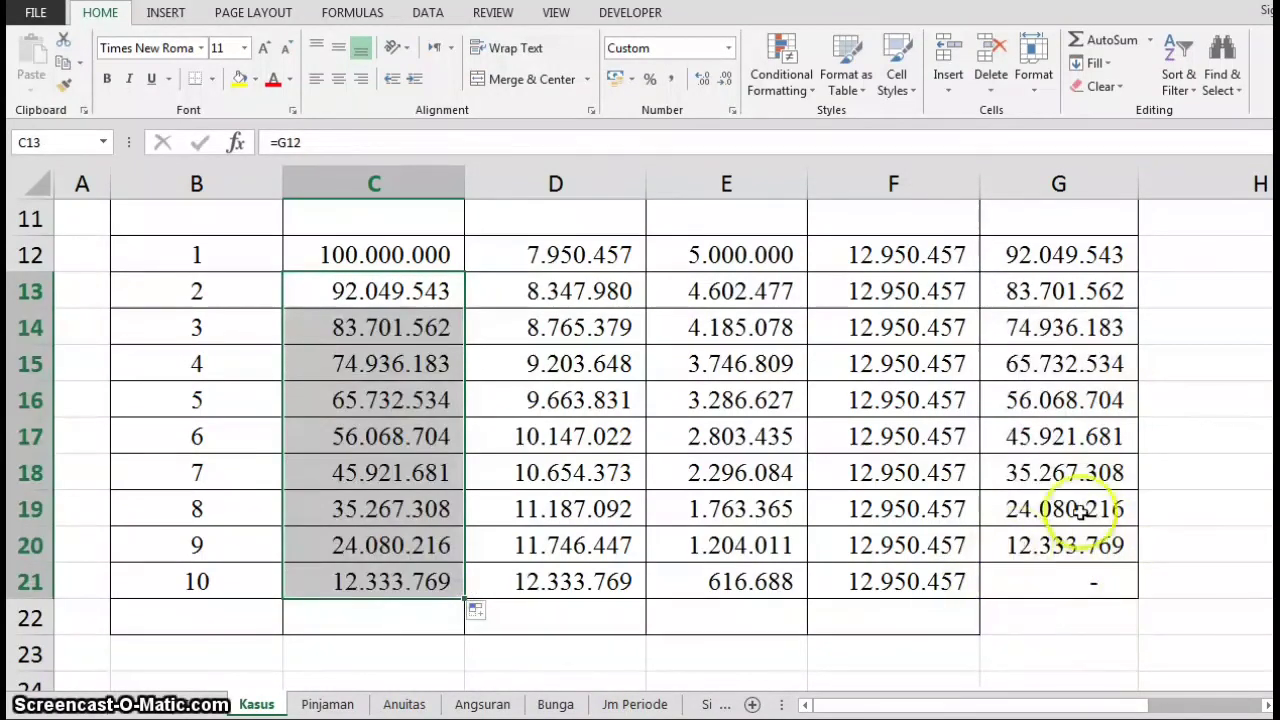
Total D12:D21 in D22 with AutoSum and extend the sum across to E22 and F22
click(574, 624)
scroll(555, 400, up, 1)
scroll(555, 400, down, 1)
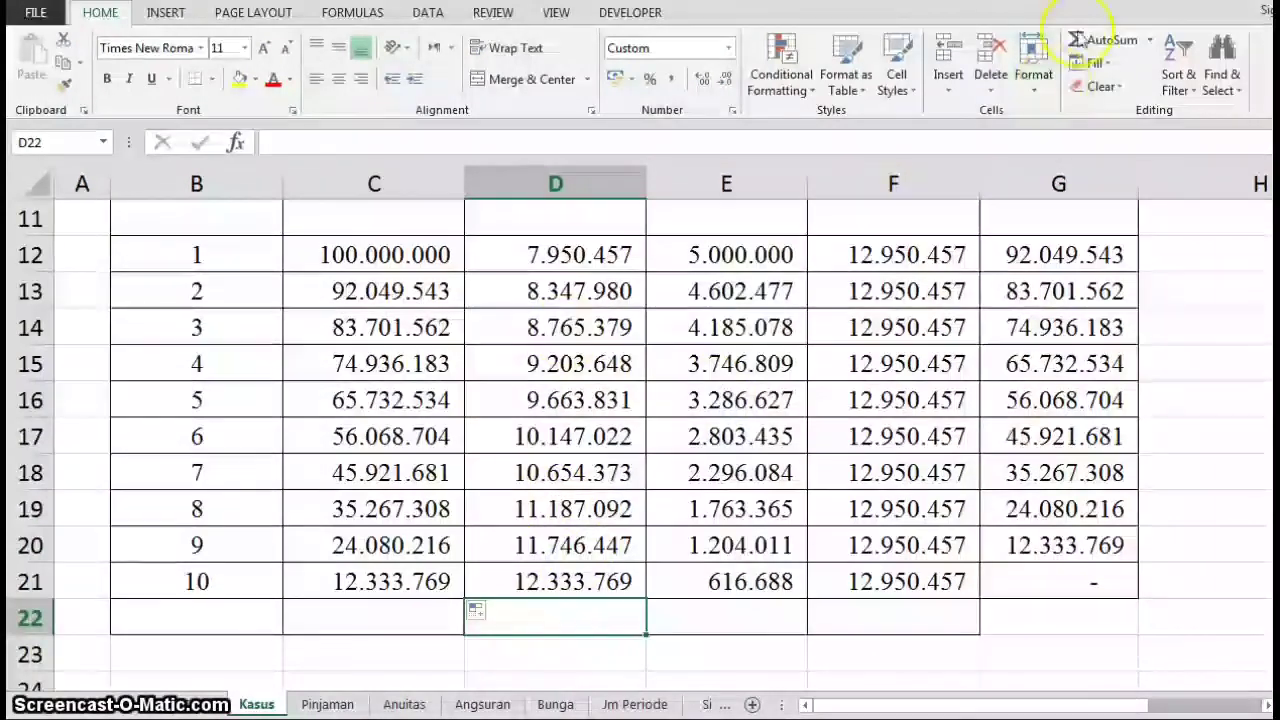
click(1078, 40)
click(1081, 40)
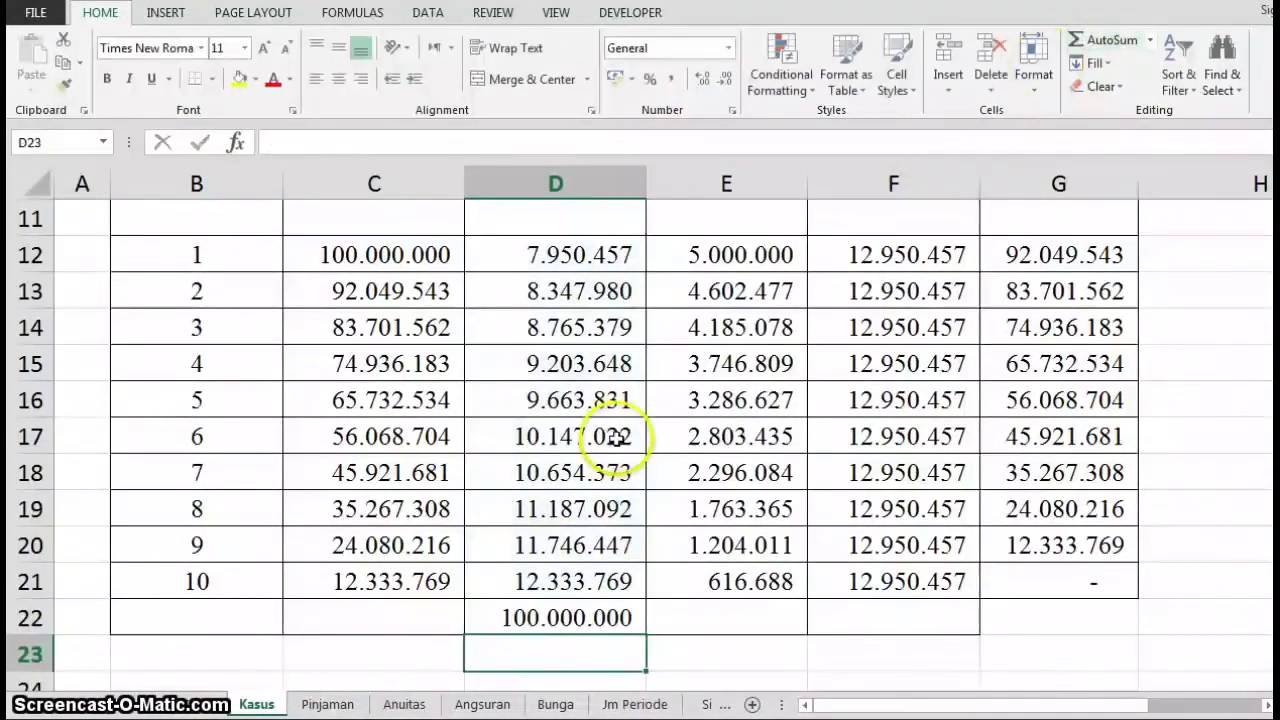
drag(648, 636, 936, 651)
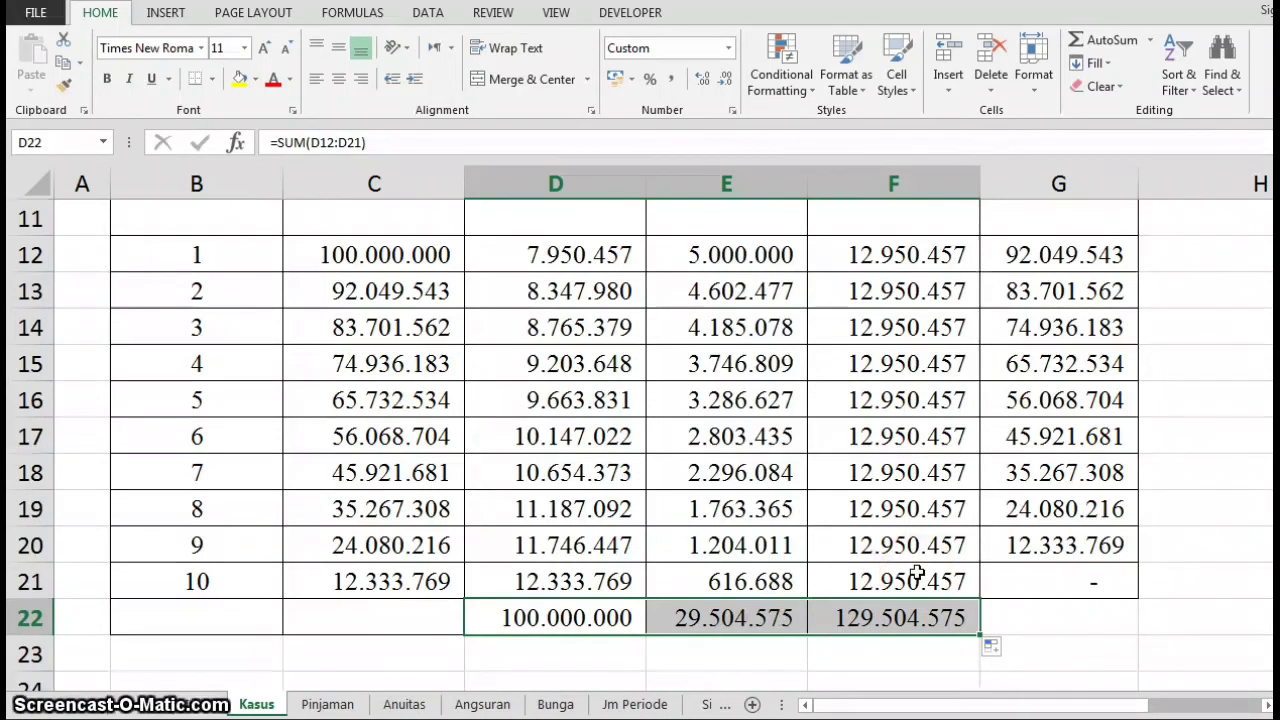
Set Sisa Akhir Periode (FV) in C8 to 2.000.000 and check the last instalment's Sisa Pokok Pinjaman in G21
mouse_move(1278, 562)
mouse_down()
mouse_move(1278, 468)
mouse_move(1278, 562)
mouse_move(1278, 528)
mouse_move(1278, 540)
mouse_up()
drag(1278, 445, 1278, 386)
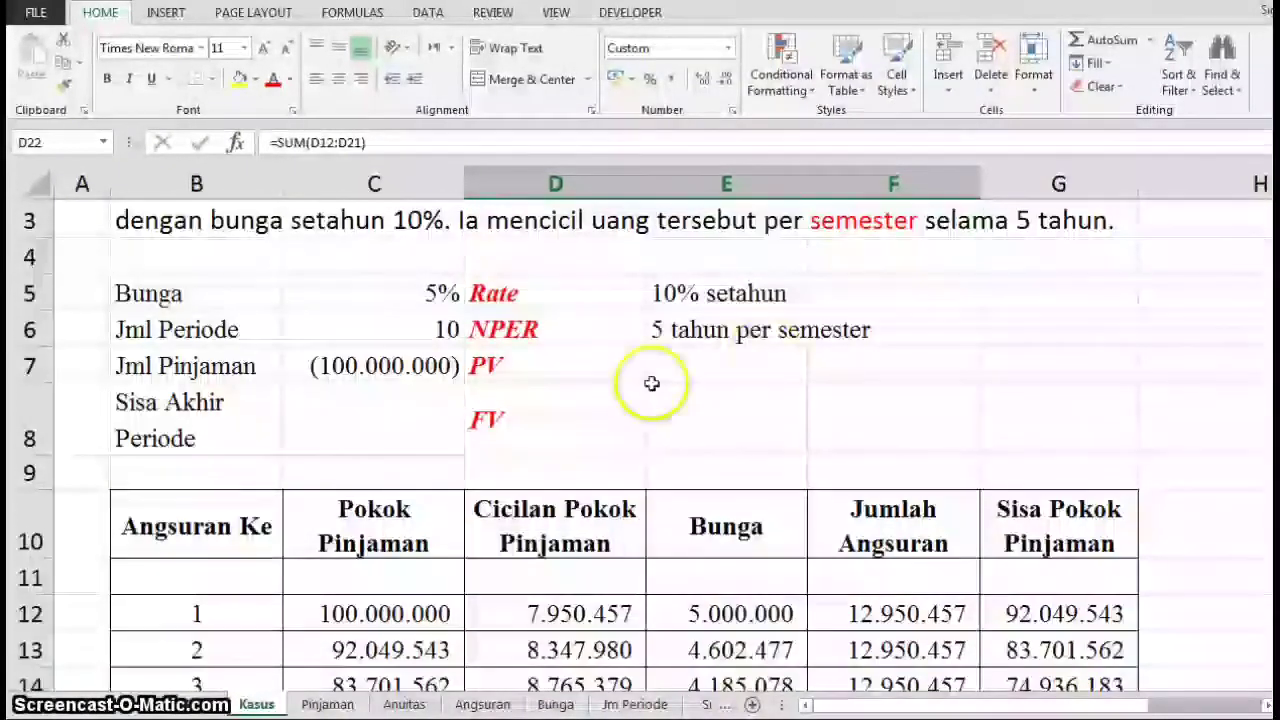
click(385, 435)
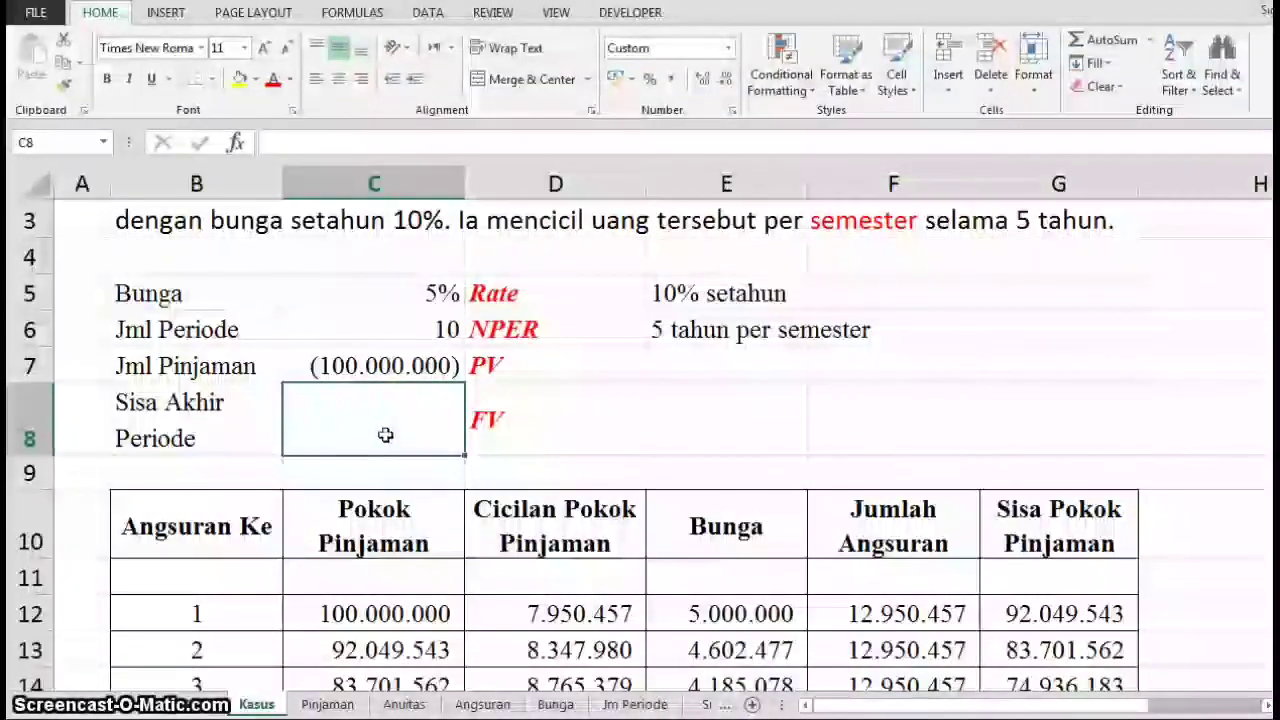
text(2000000)
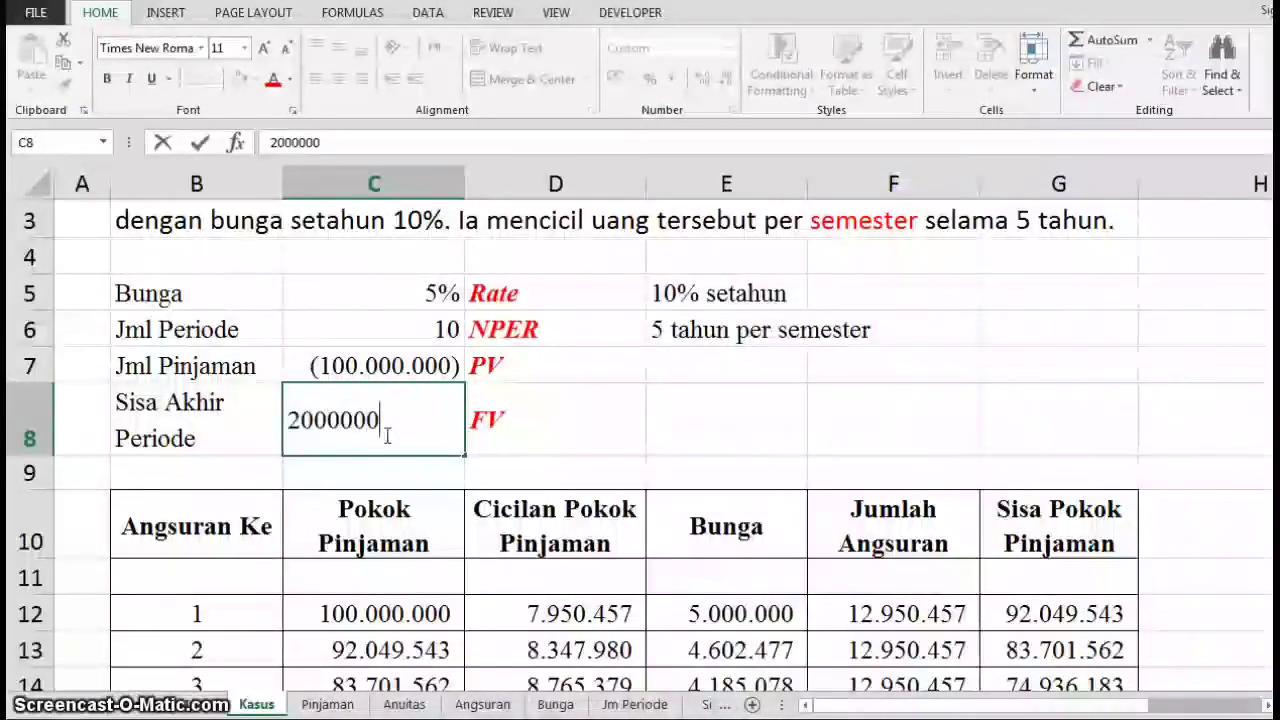
key(Return)
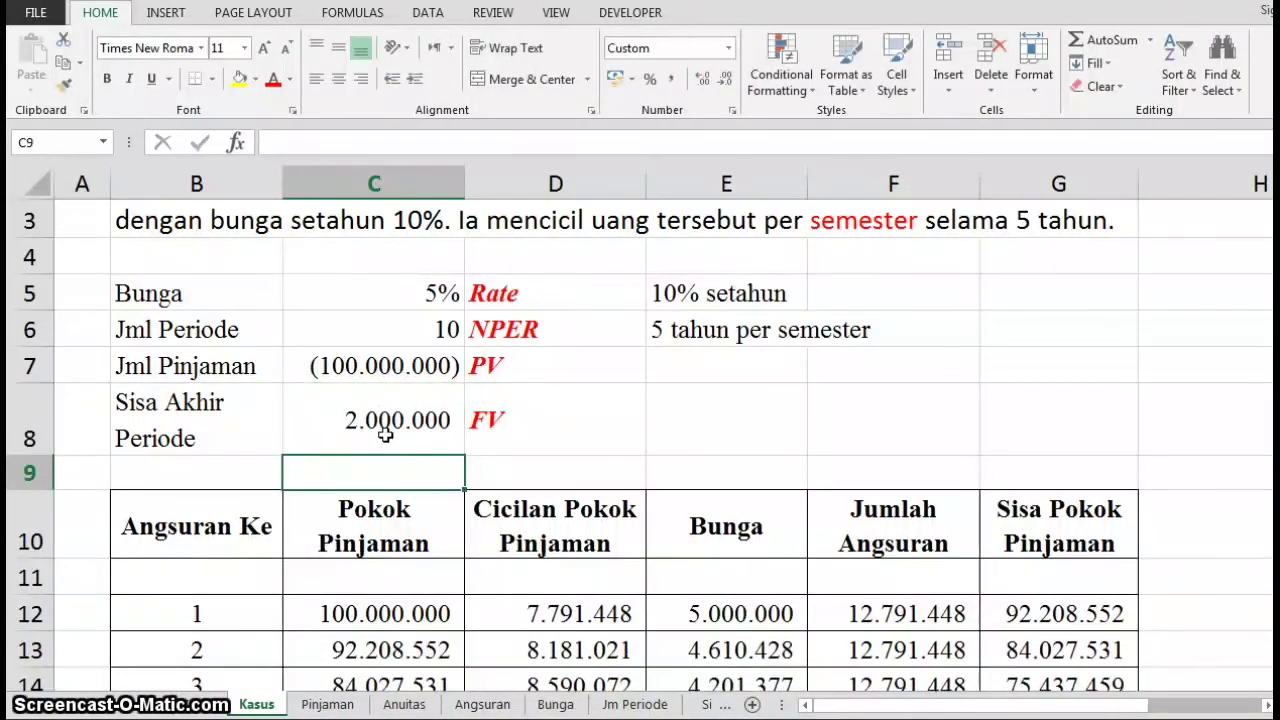
scroll(1120, 614, down, 3)
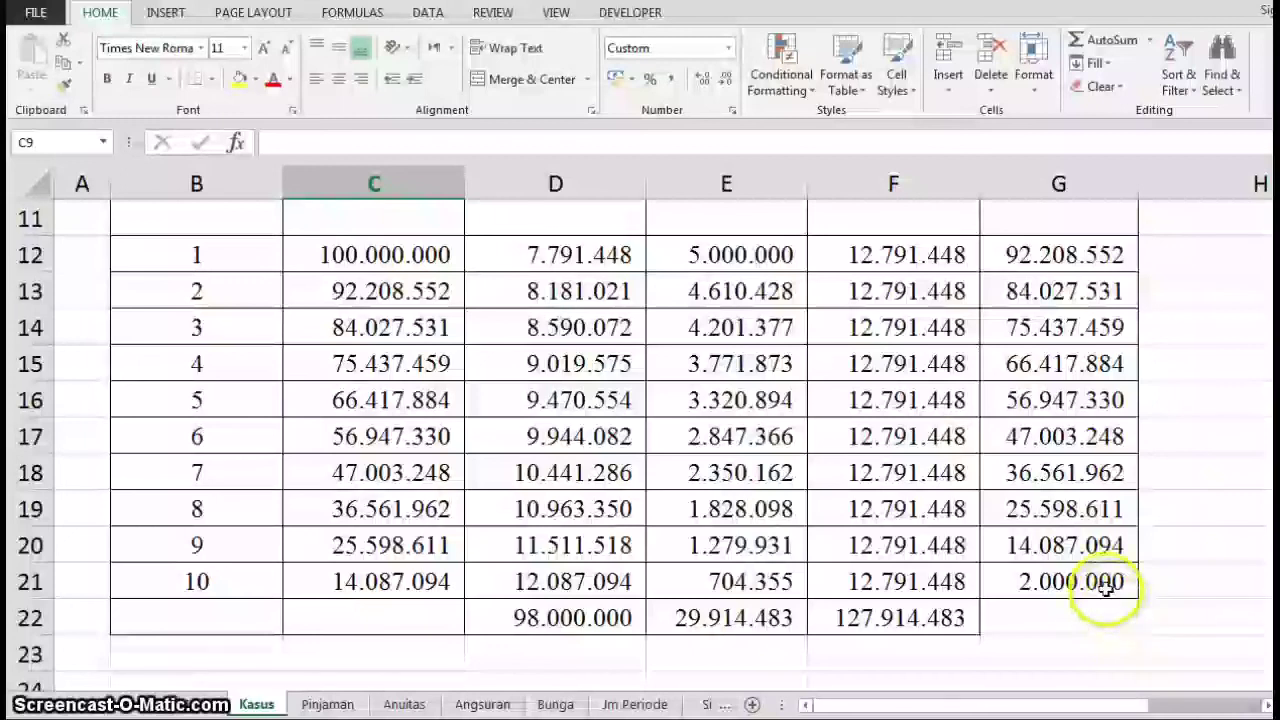
click(1105, 588)
scroll(1105, 588, up, 3)
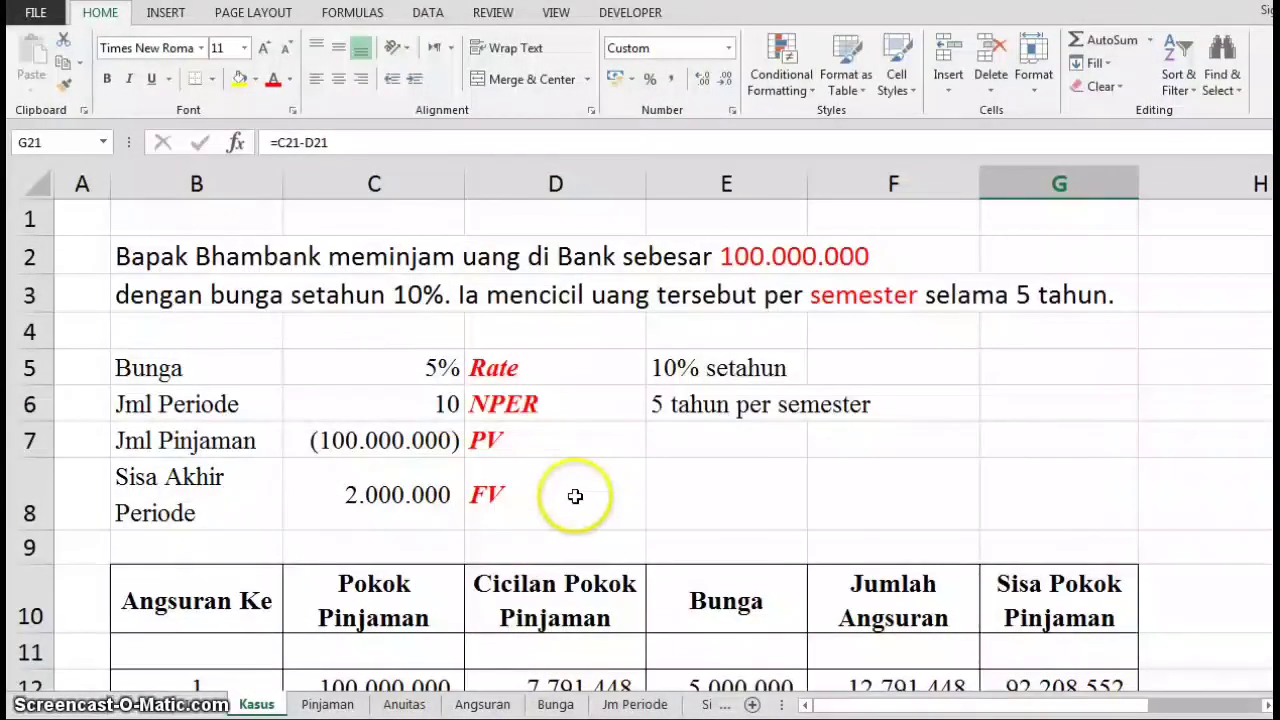
scroll(1109, 366, down, 3)
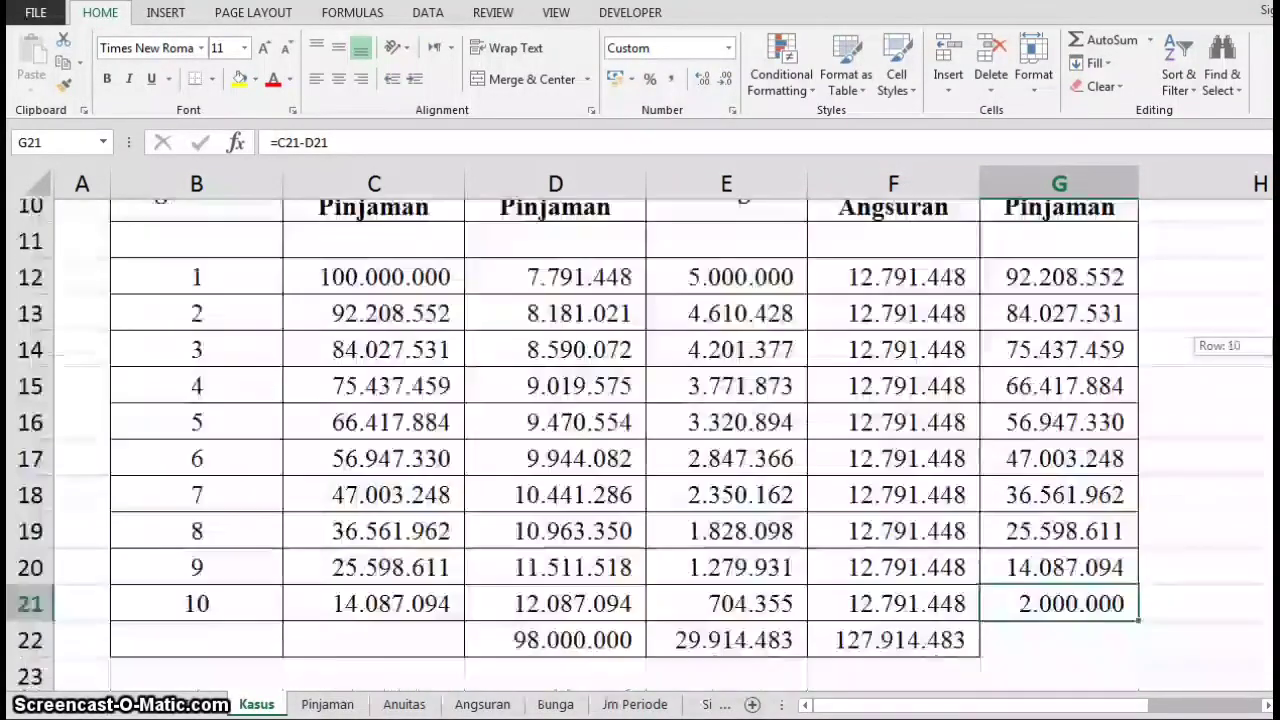
scroll(640, 430, down, 1)
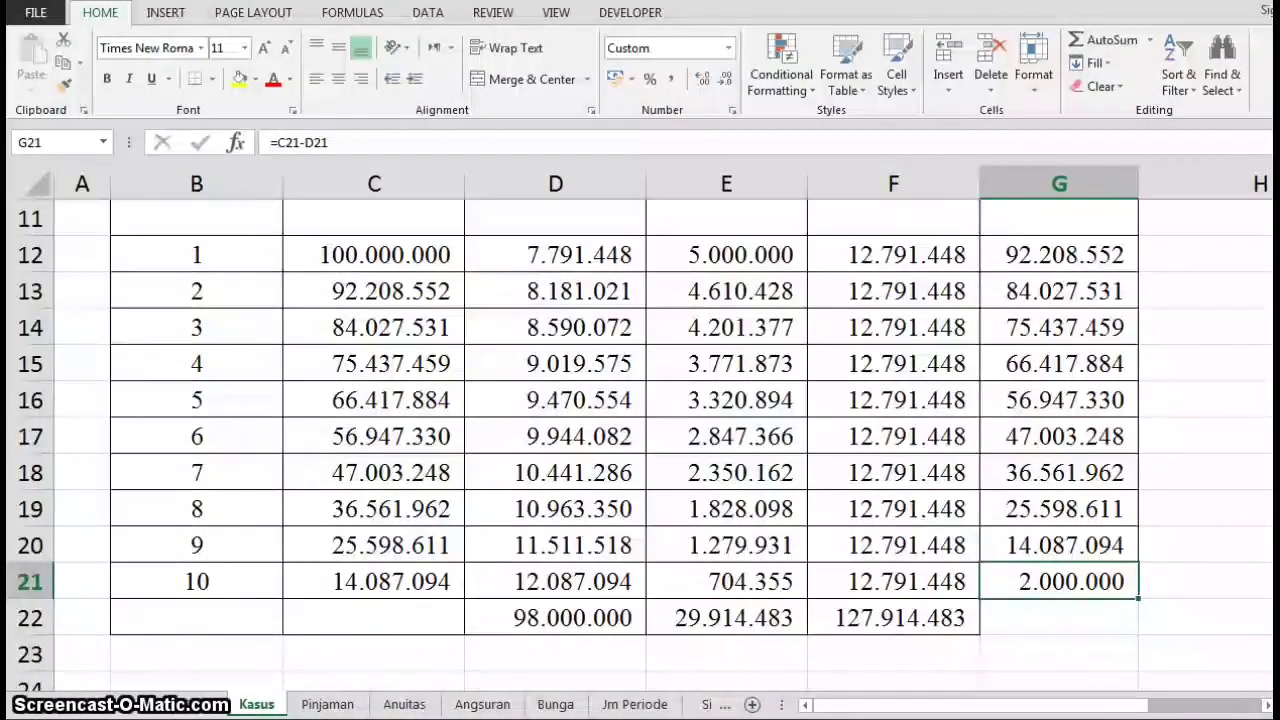